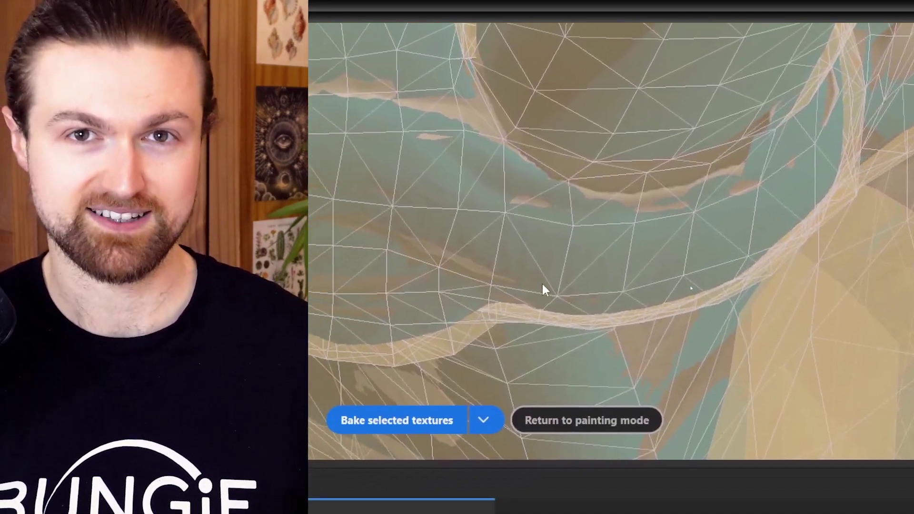
{"action": "middle_click_drag", "start_coordinate": [522, 333], "coordinate": [714, 349], "text": "alt"}
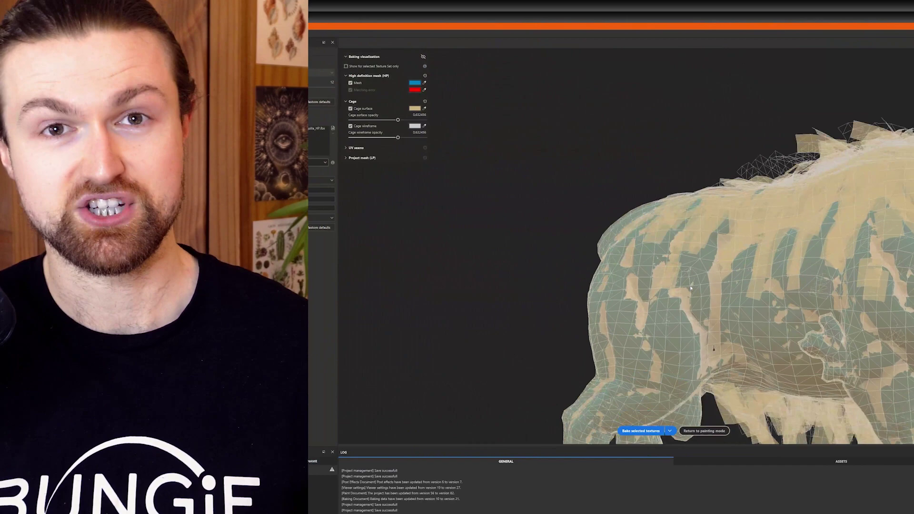
{"action": "right_click_drag", "start_coordinate": [714, 349], "coordinate": [757, 351], "text": "alt"}
{"action": "middle_click_drag", "start_coordinate": [757, 351], "coordinate": [669, 232], "text": "alt"}
{"action": "left_click_drag", "start_coordinate": [669, 231], "coordinate": [584, 246], "text": "alt"}
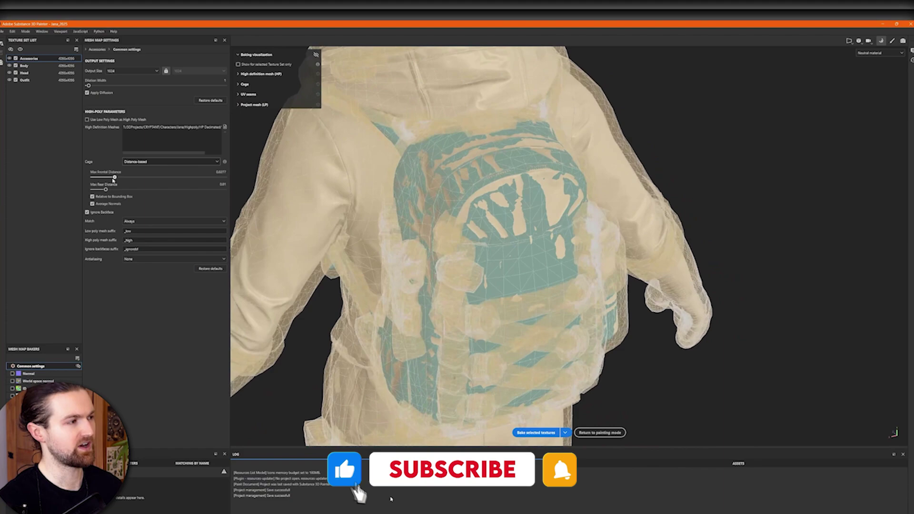
- Lower the Accessories cage's Max Frontal Distance to 0.003 and try the Automatic (experimental) cage mode
{"action": "left_click_drag", "start_coordinate": [114, 178], "coordinate": [107, 179]}
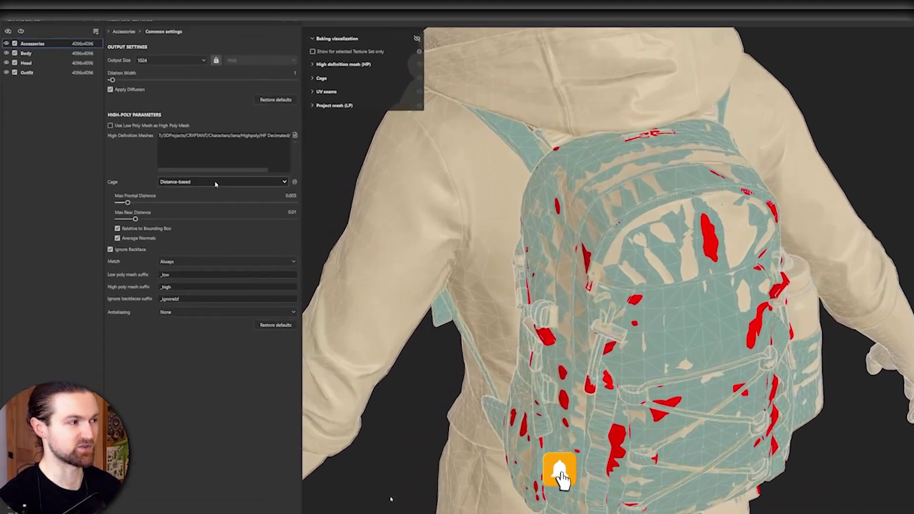
{"action": "left_click", "coordinate": [164, 162]}
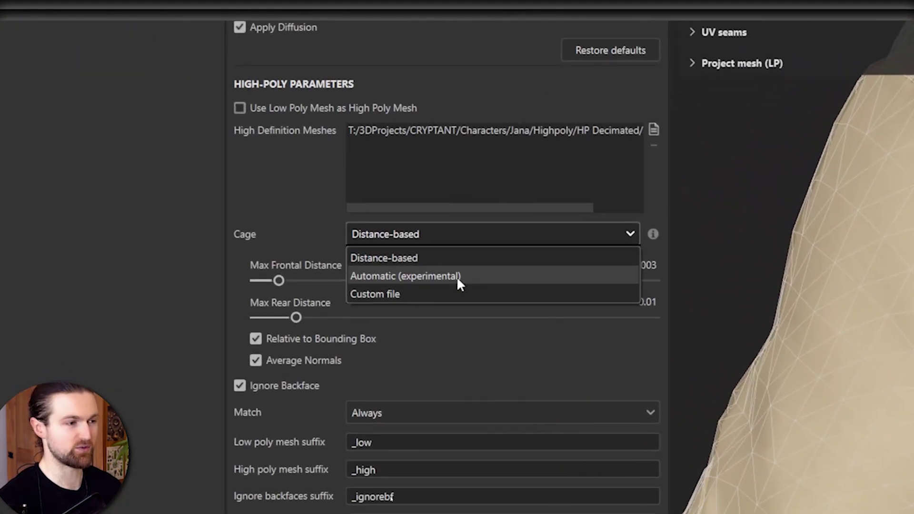
{"action": "left_click", "coordinate": [457, 277]}
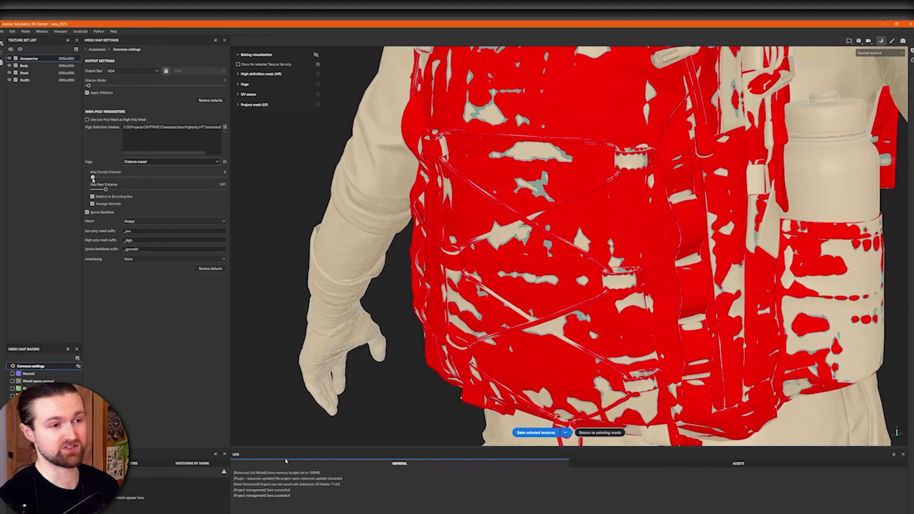
- Set the distance-based cage's Max Frontal Distance to 0.0075 and check the backpack for red matching errors
{"action": "left_click_drag", "start_coordinate": [93, 177], "coordinate": [102, 179]}
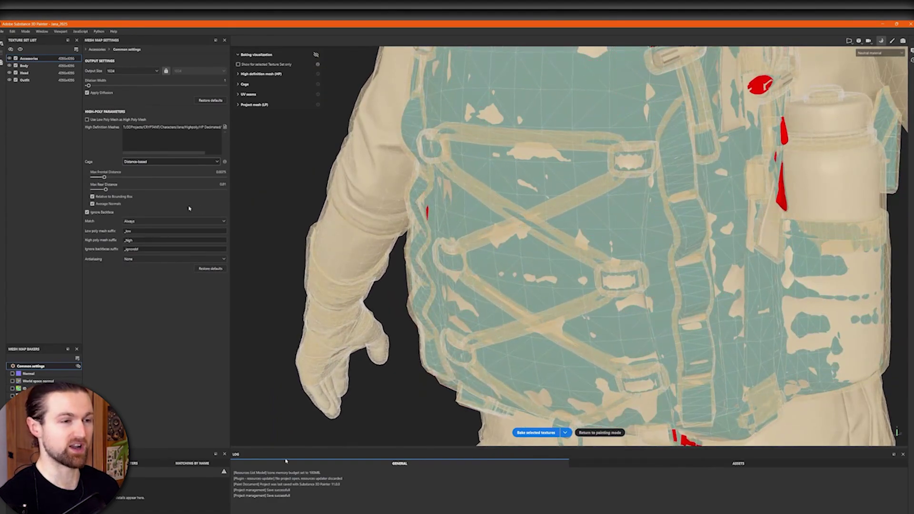
{"action": "left_click_drag", "start_coordinate": [561, 209], "coordinate": [510, 205], "text": "alt"}
{"action": "middle_click_drag", "start_coordinate": [510, 205], "coordinate": [445, 260], "text": "alt"}
{"action": "right_click_drag", "start_coordinate": [438, 260], "coordinate": [450, 262], "text": "alt"}
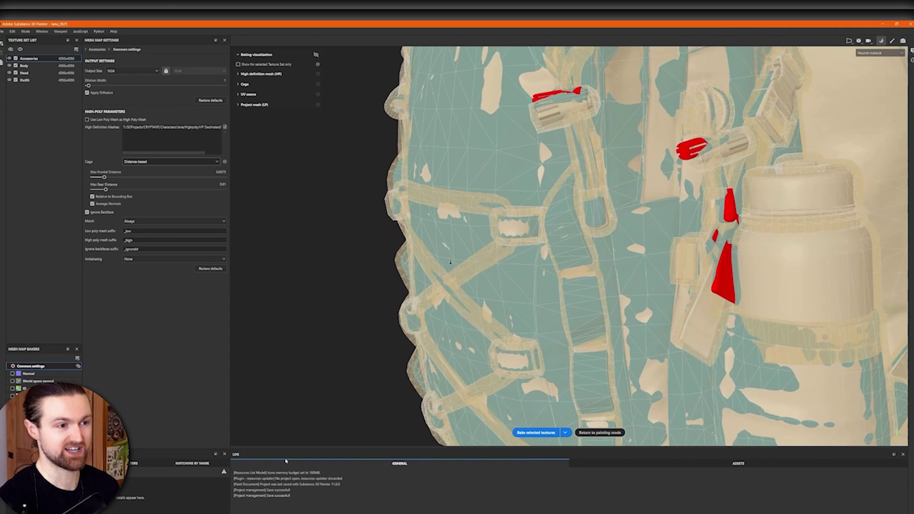
{"action": "middle_click_drag", "start_coordinate": [451, 261], "coordinate": [437, 279], "text": "alt"}
{"action": "key", "text": "f"}
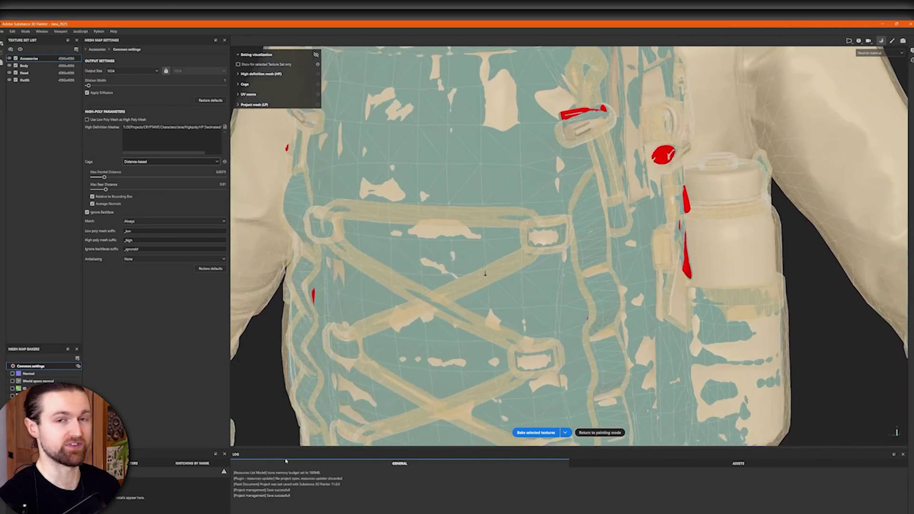
{"action": "middle_click_drag", "start_coordinate": [343, 213], "coordinate": [359, 267], "text": "alt"}
{"action": "left_click_drag", "start_coordinate": [359, 267], "coordinate": [472, 262], "text": "alt"}
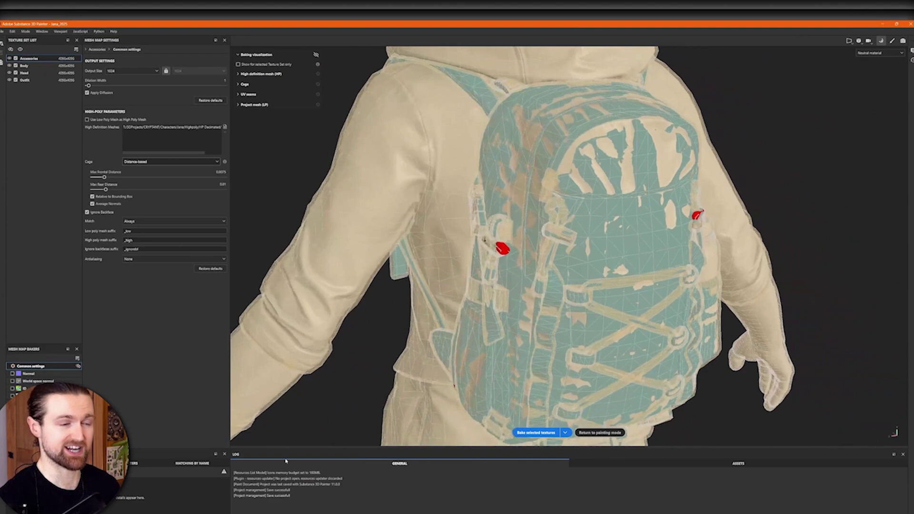
- Compare lower and higher cage surface opacity over the backpack and set it to 0.51
{"action": "mouse_move", "coordinate": [290, 102]}
{"action": "left_mouse_down"}
{"action": "mouse_move", "coordinate": [263, 103]}
{"action": "mouse_move", "coordinate": [281, 103]}
{"action": "left_mouse_up"}
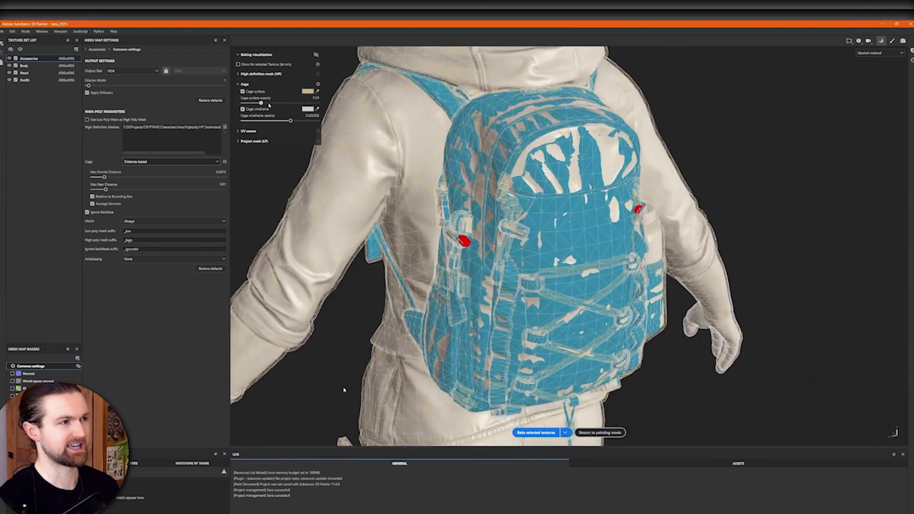
{"action": "left_click_drag", "start_coordinate": [491, 119], "coordinate": [584, 117], "text": "alt"}
{"action": "right_click_drag", "start_coordinate": [584, 117], "coordinate": [627, 133], "text": "alt"}
{"action": "middle_click_drag", "start_coordinate": [627, 132], "coordinate": [622, 259], "text": "alt"}
{"action": "right_click_drag", "start_coordinate": [622, 259], "coordinate": [643, 217], "text": "alt"}
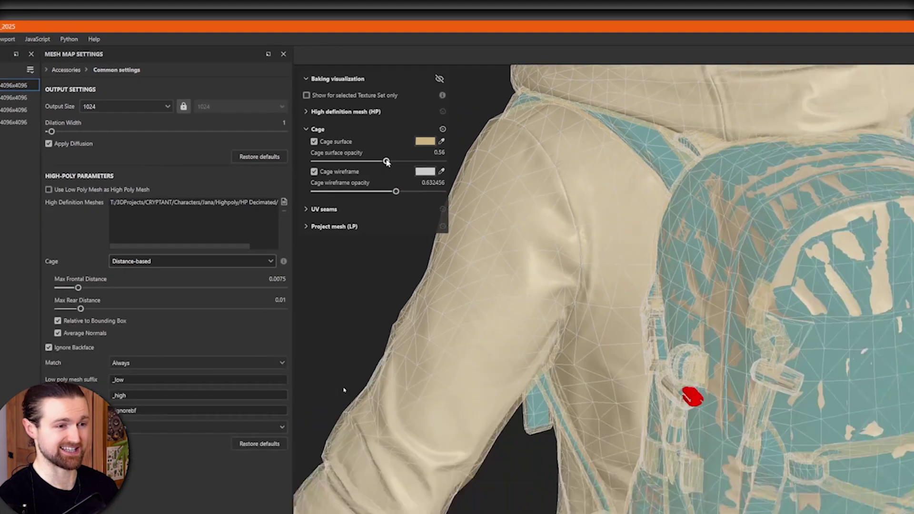
{"action": "left_click_drag", "start_coordinate": [571, 268], "coordinate": [497, 268]}
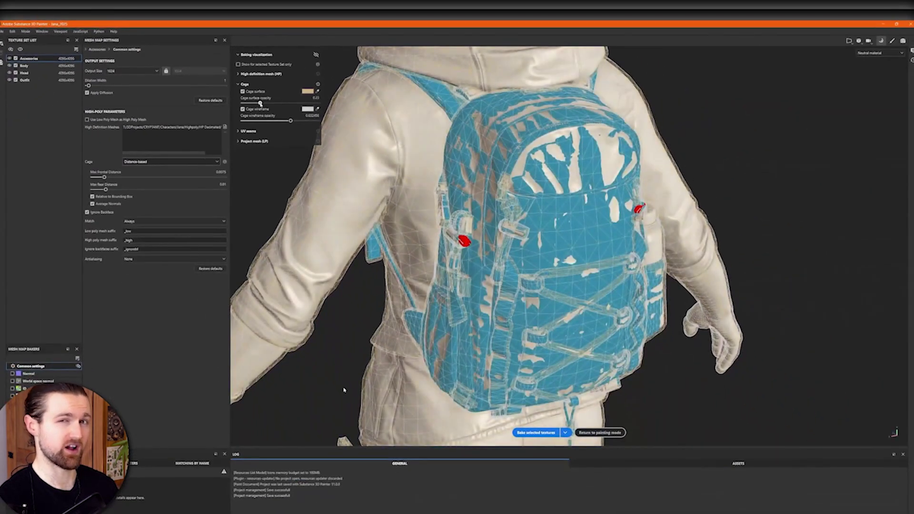
{"action": "left_click_drag", "start_coordinate": [260, 104], "coordinate": [288, 104]}
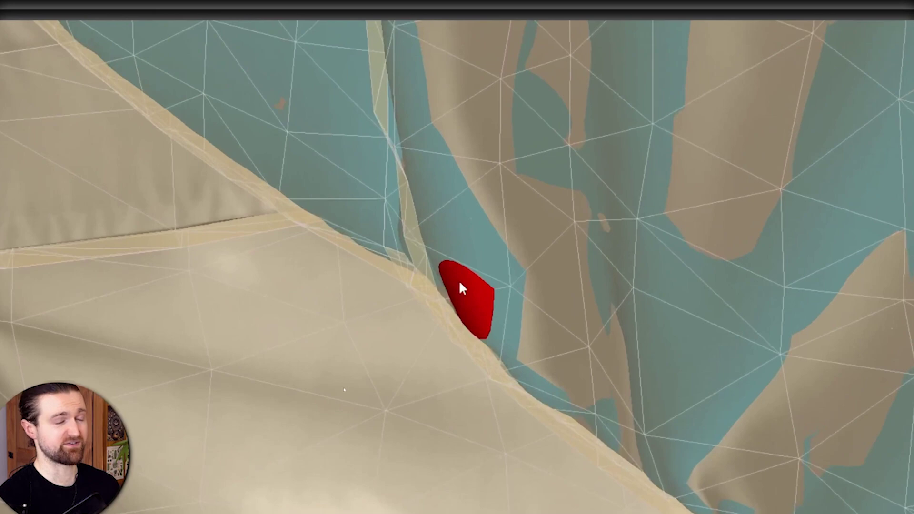
- Try a larger Max Frontal Distance to cover the red matching errors along the backpack's edge
{"action": "scroll", "coordinate": [456, 279], "scroll_direction": "down", "scroll_amount": 2}
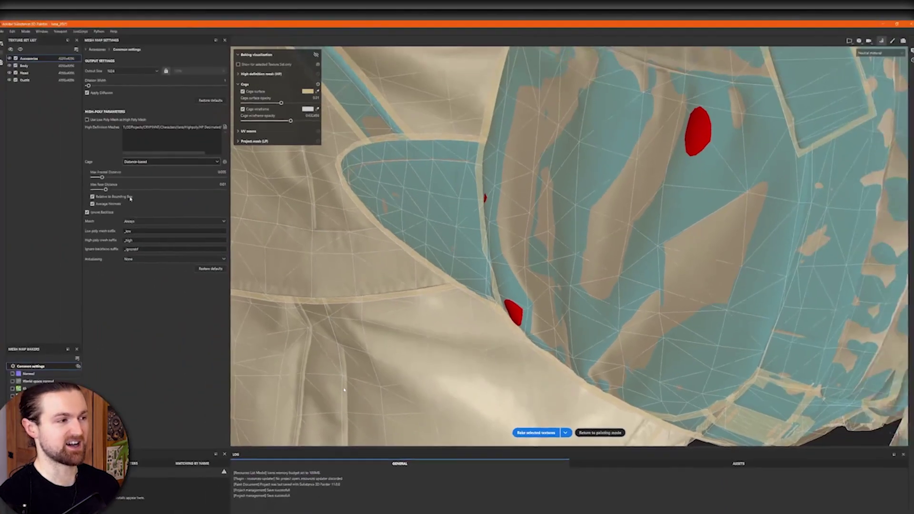
{"action": "left_click_drag", "start_coordinate": [102, 177], "coordinate": [106, 178]}
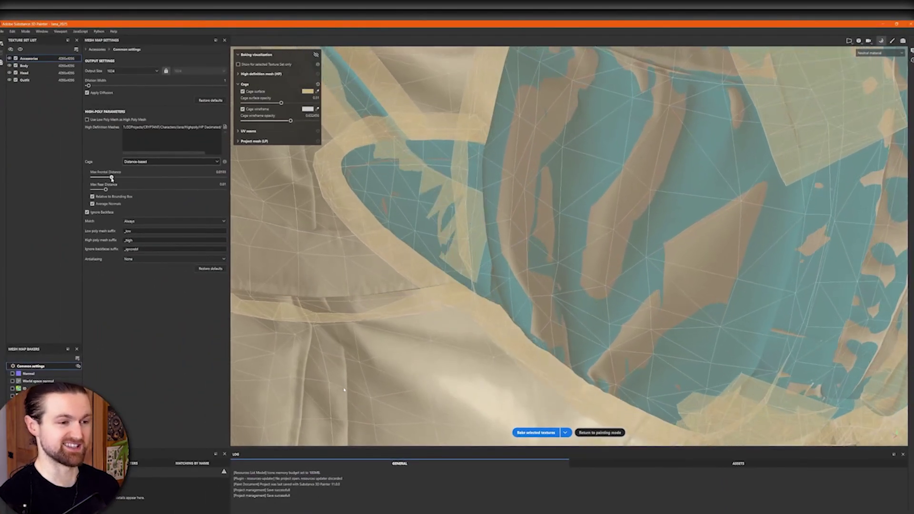
{"action": "middle_click_drag", "start_coordinate": [532, 346], "coordinate": [548, 284], "text": "alt"}
{"action": "left_click_drag", "start_coordinate": [548, 285], "coordinate": [516, 298], "text": "alt"}
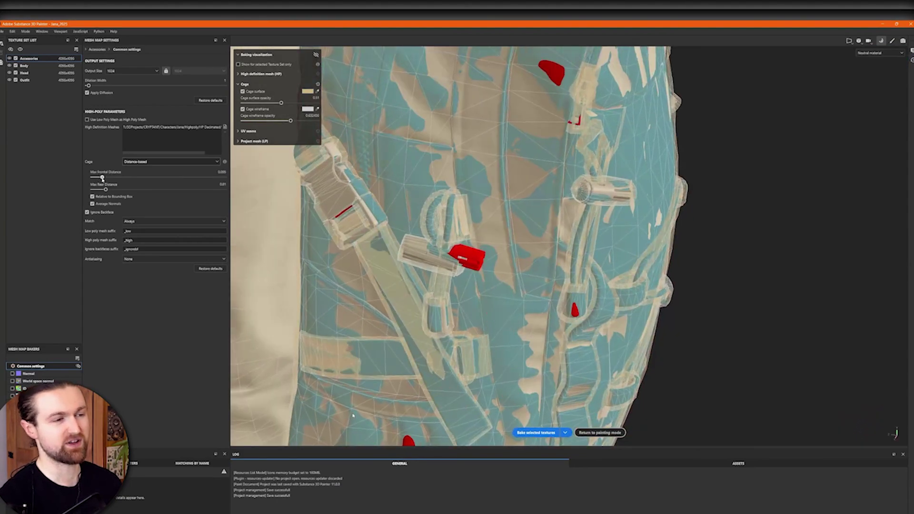
- Examine the cage around the backpack's buckles, straps and cord loops for matching errors and overlaps
{"action": "left_click_drag", "start_coordinate": [555, 334], "coordinate": [517, 336], "text": "alt"}
{"action": "middle_click_drag", "start_coordinate": [516, 336], "coordinate": [509, 281], "text": "alt"}
{"action": "right_click_drag", "start_coordinate": [509, 281], "coordinate": [538, 324], "text": "alt"}
{"action": "mouse_move", "coordinate": [538, 324]}
{"action": "left_mouse_down", "text": "alt"}
{"action": "mouse_move", "coordinate": [429, 328]}
{"action": "mouse_move", "coordinate": [538, 319]}
{"action": "left_mouse_up", "text": "alt"}
{"action": "right_click_drag", "start_coordinate": [538, 319], "coordinate": [652, 259], "text": "alt"}
{"action": "left_click_drag", "start_coordinate": [652, 259], "coordinate": [585, 223], "text": "alt"}
{"action": "middle_click_drag", "start_coordinate": [585, 222], "coordinate": [608, 249], "text": "alt"}
{"action": "scroll", "coordinate": [608, 249], "scroll_direction": "down", "scroll_amount": 5}
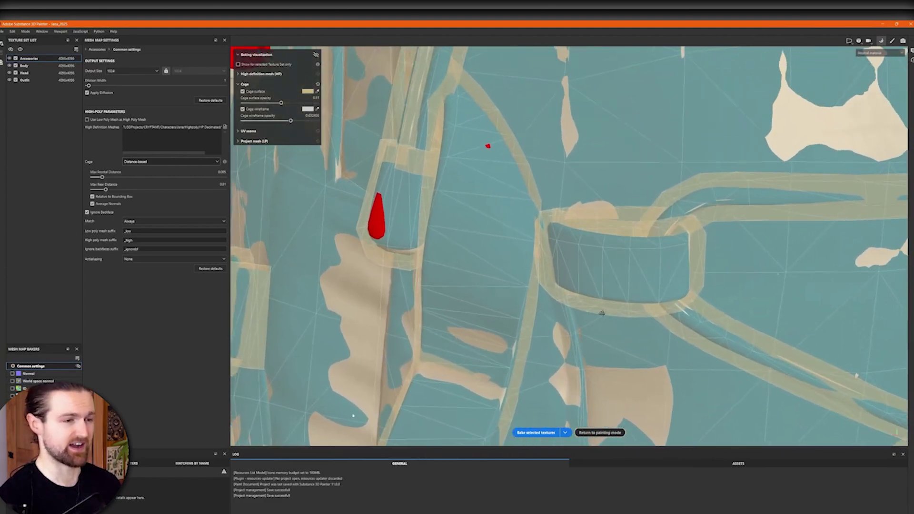
- Set the high-poly matching of the bake to By Mesh Name
{"action": "left_click", "coordinate": [148, 221]}
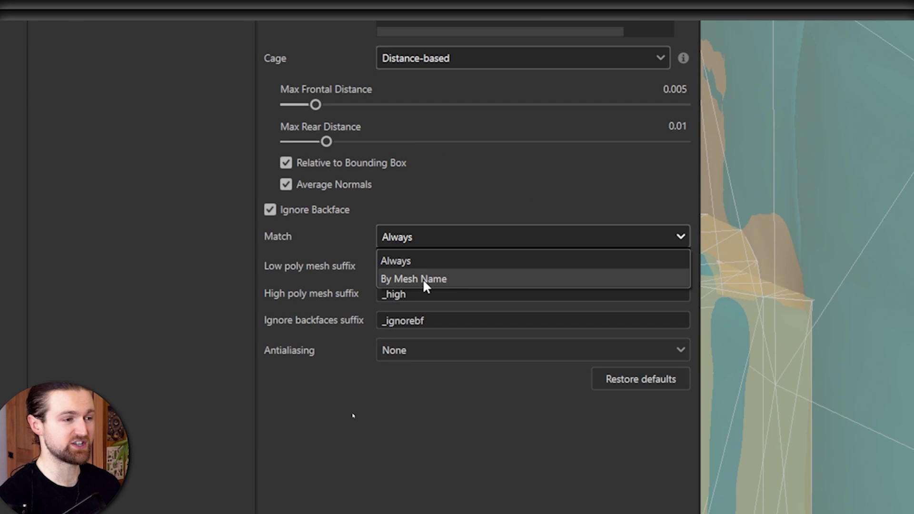
{"action": "left_click", "coordinate": [424, 280]}
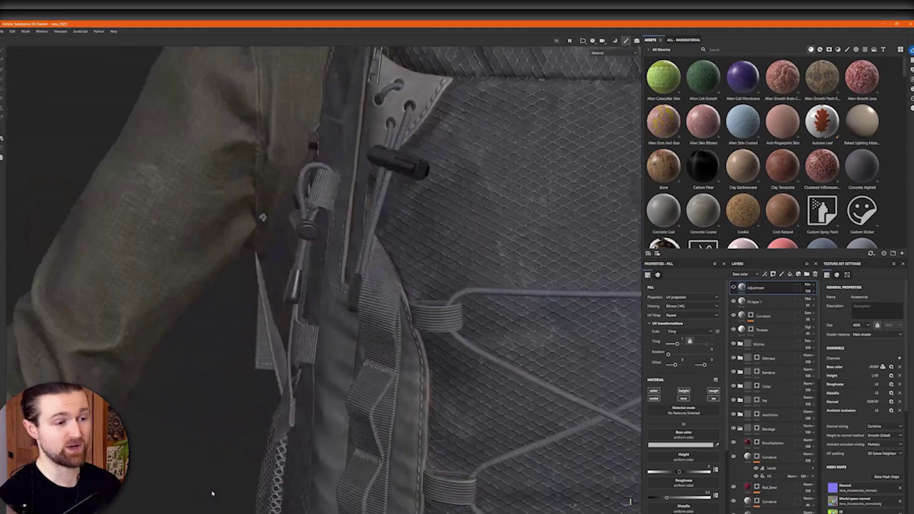
{"action": "right_click_drag", "start_coordinate": [263, 218], "coordinate": [316, 296], "text": "alt"}
{"action": "left_click_drag", "start_coordinate": [316, 296], "coordinate": [473, 384], "text": "alt"}
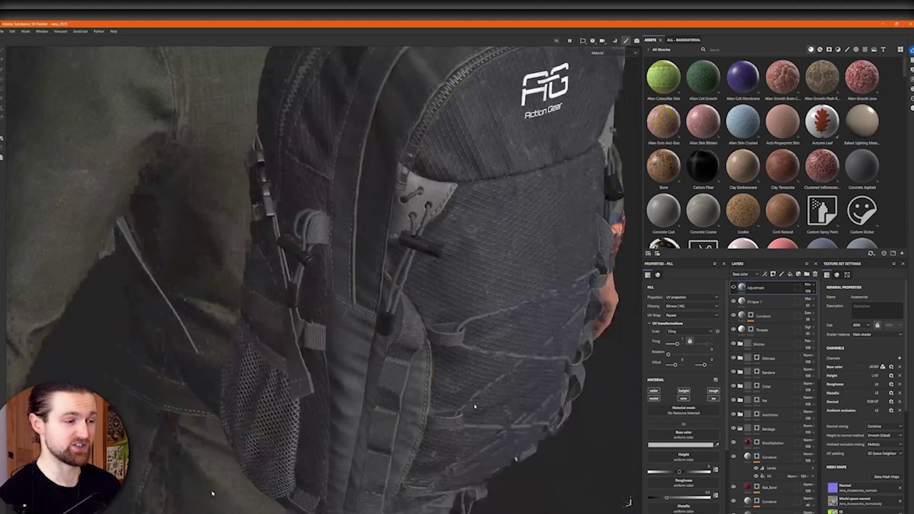
{"action": "middle_click_drag", "start_coordinate": [474, 384], "coordinate": [442, 322], "text": "alt"}
{"action": "left_click_drag", "start_coordinate": [443, 322], "coordinate": [391, 343], "text": "alt"}
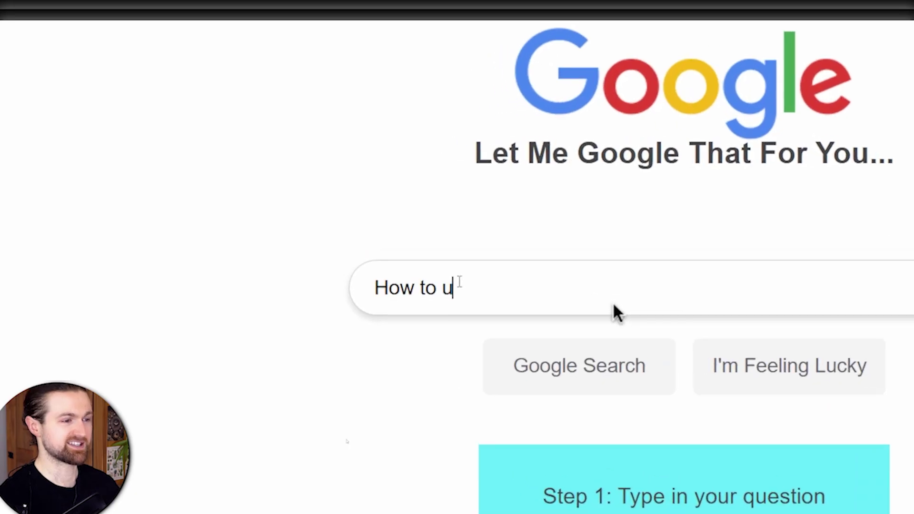
- Enter a question beginning "How to use a cage so m" on the Let Me Google That For You page
{"action": "type", "text": "se a cage so m"}
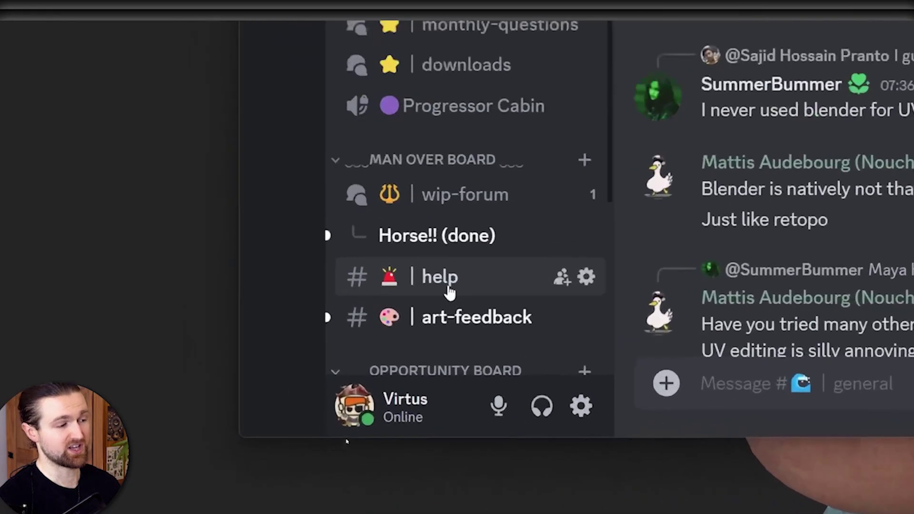
- Open the help channel in Discord and draft a message beginning "SOS HELP WITH CAGE SE"
{"action": "left_click", "coordinate": [458, 284]}
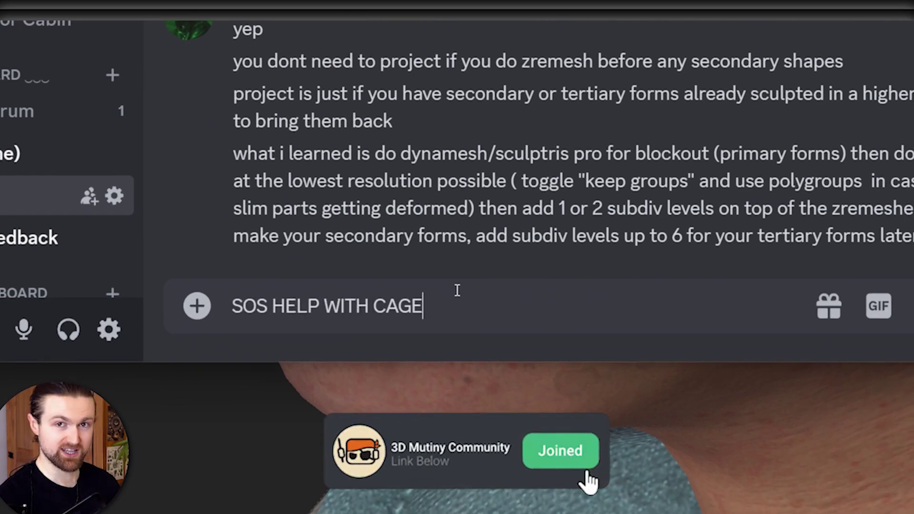
{"action": "type", "text": "SE"}
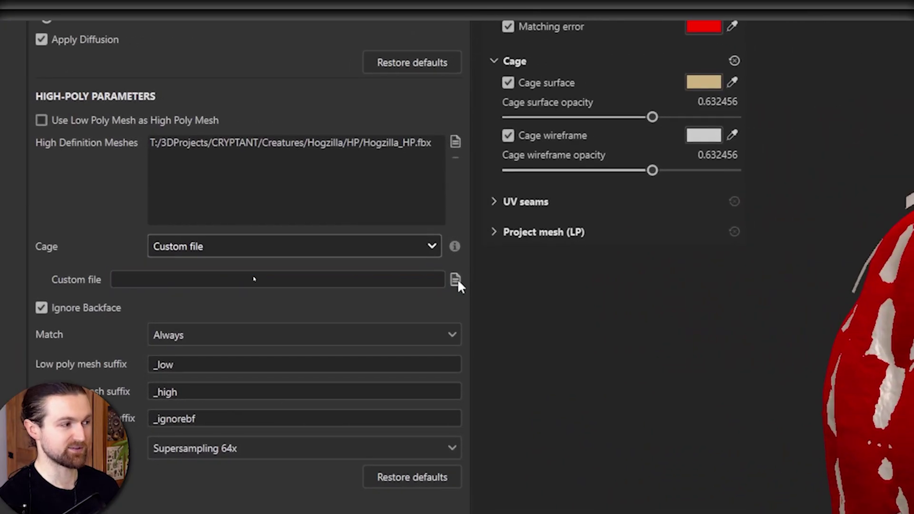
- Browse for a custom cage file to use in the Hogzilla bake
{"action": "left_click", "coordinate": [459, 281]}
{"action": "left_click", "coordinate": [433, 162]}
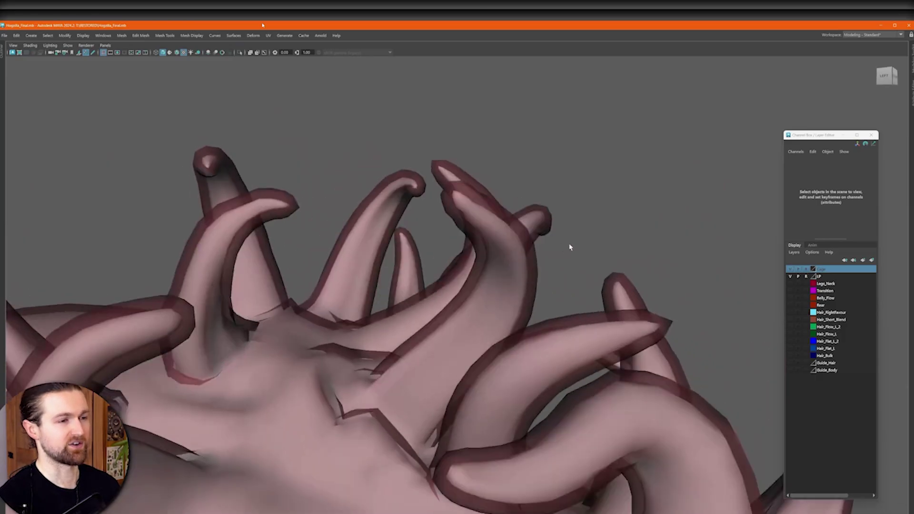
- In Maya, inspect the cage shell around the creature's tentacles and change the layer's reference display state
{"action": "left_click_drag", "start_coordinate": [569, 245], "coordinate": [553, 334], "text": "alt"}
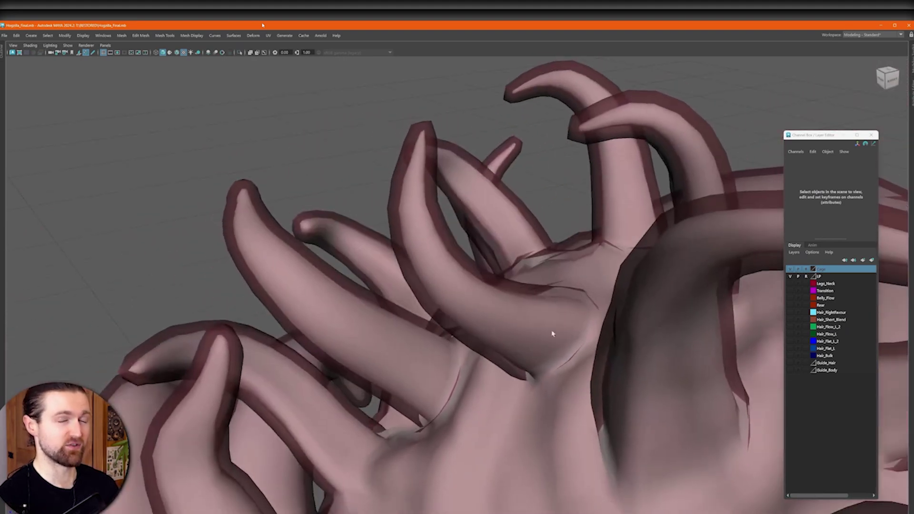
{"action": "left_click_drag", "start_coordinate": [597, 268], "coordinate": [220, 207], "text": "alt"}
{"action": "left_click", "coordinate": [805, 269]}
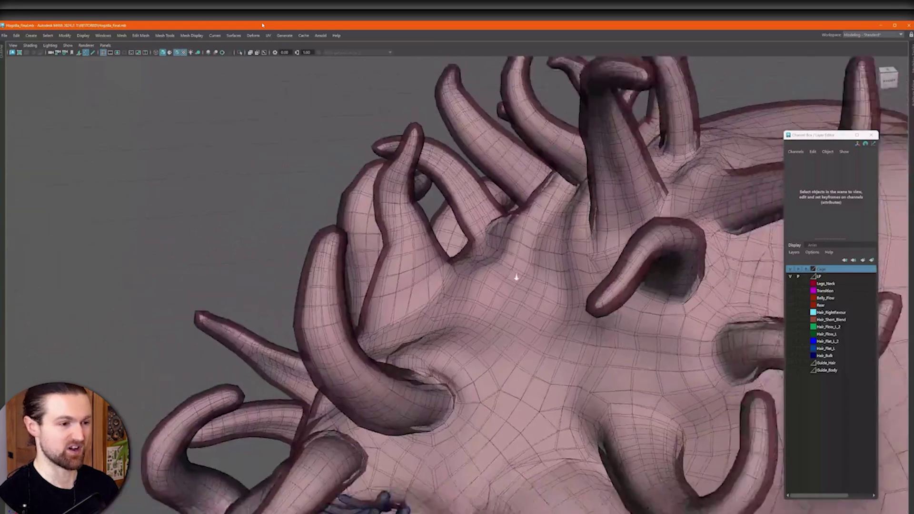
- Examine the cage's fit around the creature's tentacles, mouth and front feet against the low-poly wireframe
{"action": "left_click_drag", "start_coordinate": [516, 276], "coordinate": [405, 321], "text": "alt"}
{"action": "right_click_drag", "start_coordinate": [404, 321], "coordinate": [442, 308], "text": "alt"}
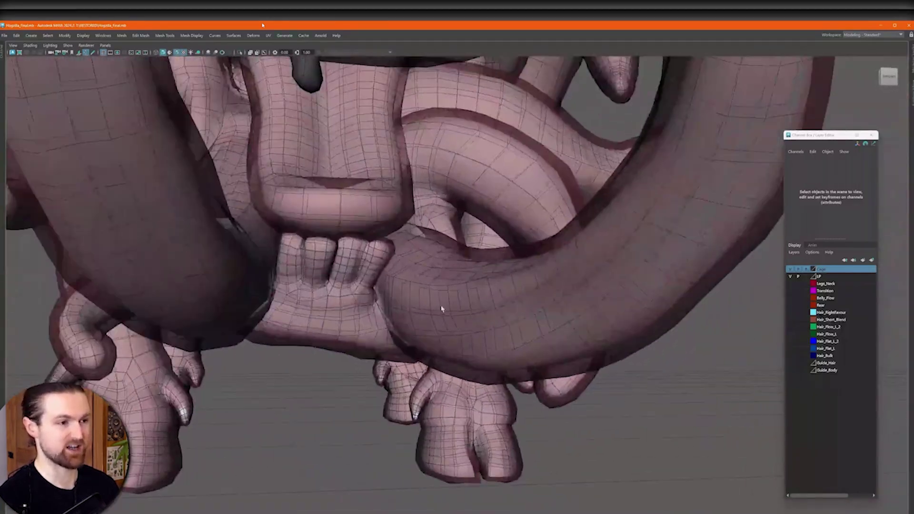
{"action": "middle_click_drag", "start_coordinate": [443, 308], "coordinate": [541, 383], "text": "alt"}
{"action": "left_click_drag", "start_coordinate": [540, 383], "coordinate": [512, 415], "text": "alt"}
{"action": "left_click_drag", "start_coordinate": [592, 325], "coordinate": [180, 65], "text": "alt"}
{"action": "left_click_drag", "start_coordinate": [418, 312], "coordinate": [210, 156], "text": "alt"}
{"action": "right_click_drag", "start_coordinate": [210, 156], "coordinate": [480, 399], "text": "alt"}
{"action": "left_click_drag", "start_coordinate": [480, 400], "coordinate": [431, 285], "text": "alt"}
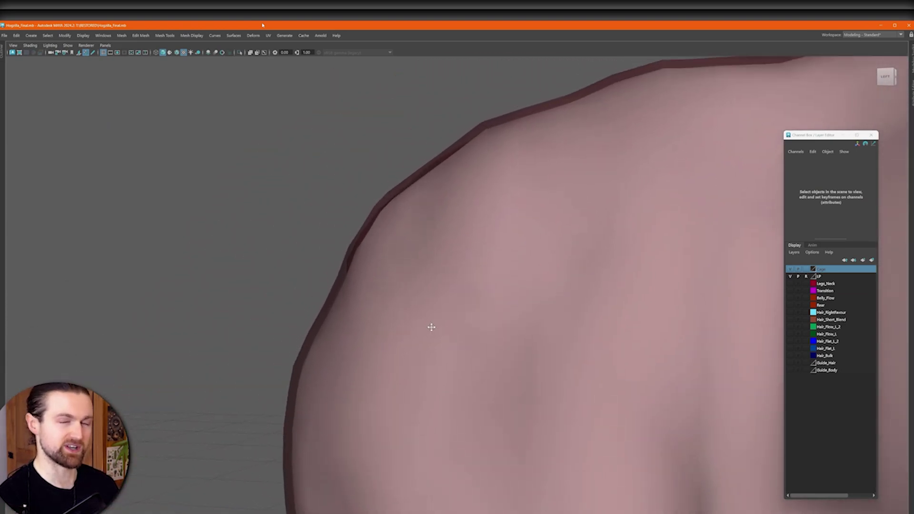
- Examine the cage's thickness along the creature's hindquarters, belly, legs and hooves
{"action": "middle_click_drag", "start_coordinate": [431, 327], "coordinate": [398, 333], "text": "alt"}
{"action": "right_click_drag", "start_coordinate": [398, 333], "coordinate": [372, 325], "text": "alt"}
{"action": "middle_click_drag", "start_coordinate": [371, 325], "coordinate": [399, 162], "text": "alt"}
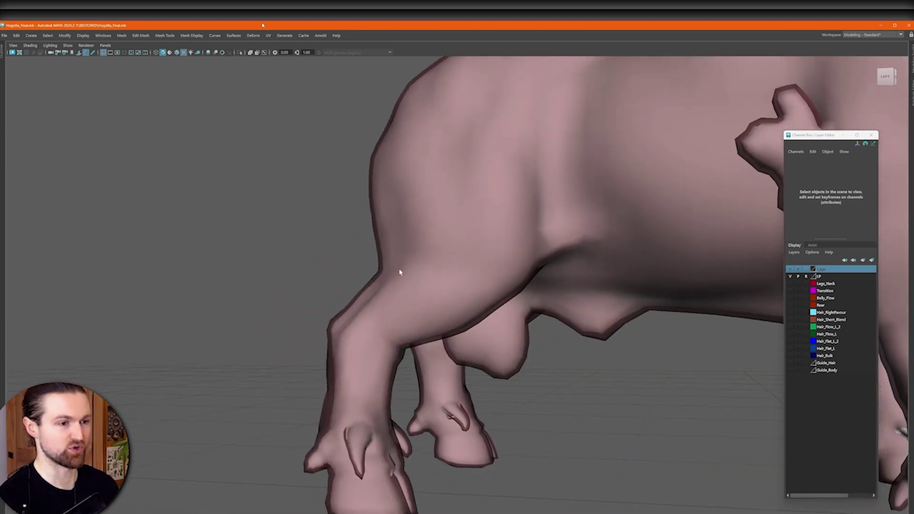
{"action": "right_click_drag", "start_coordinate": [400, 272], "coordinate": [433, 351], "text": "alt"}
{"action": "left_click_drag", "start_coordinate": [441, 330], "coordinate": [439, 339], "text": "alt"}
{"action": "middle_click_drag", "start_coordinate": [439, 338], "coordinate": [443, 221], "text": "alt"}
{"action": "middle_click_drag", "start_coordinate": [433, 367], "coordinate": [430, 223], "text": "alt"}
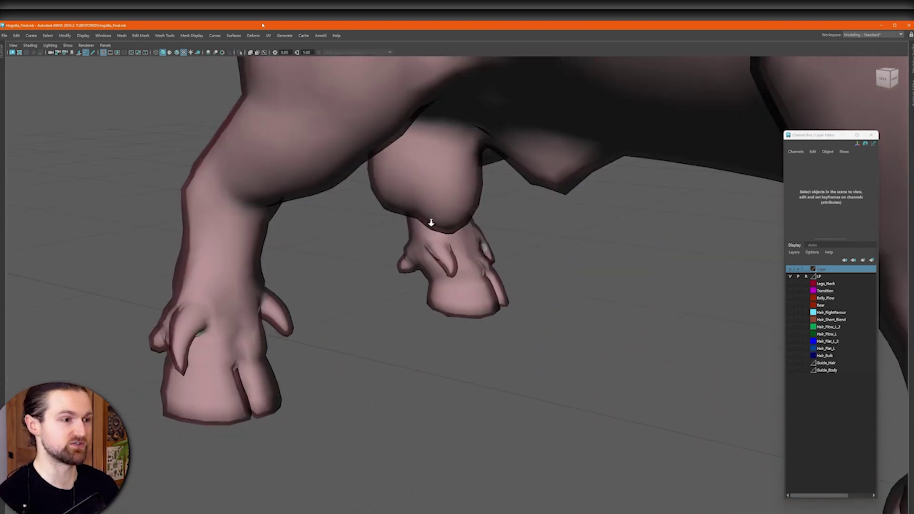
{"action": "right_click_drag", "start_coordinate": [430, 222], "coordinate": [452, 267], "text": "alt"}
{"action": "left_click_drag", "start_coordinate": [450, 228], "coordinate": [453, 271], "text": "alt"}
{"action": "right_click_drag", "start_coordinate": [453, 272], "coordinate": [447, 216], "text": "alt"}
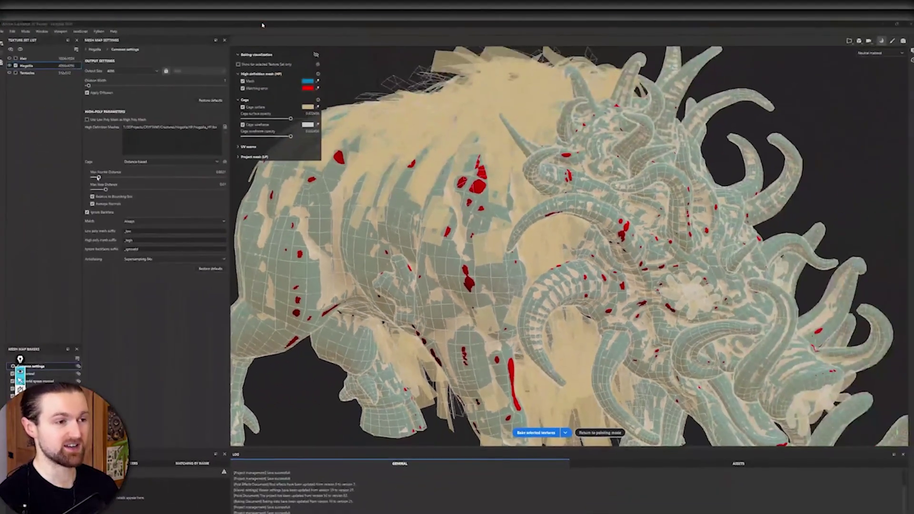
- Set Hogzilla's Max Frontal Distance to 0.005 and check the cage coverage over the body and legs
{"action": "left_click_drag", "start_coordinate": [100, 178], "coordinate": [97, 178]}
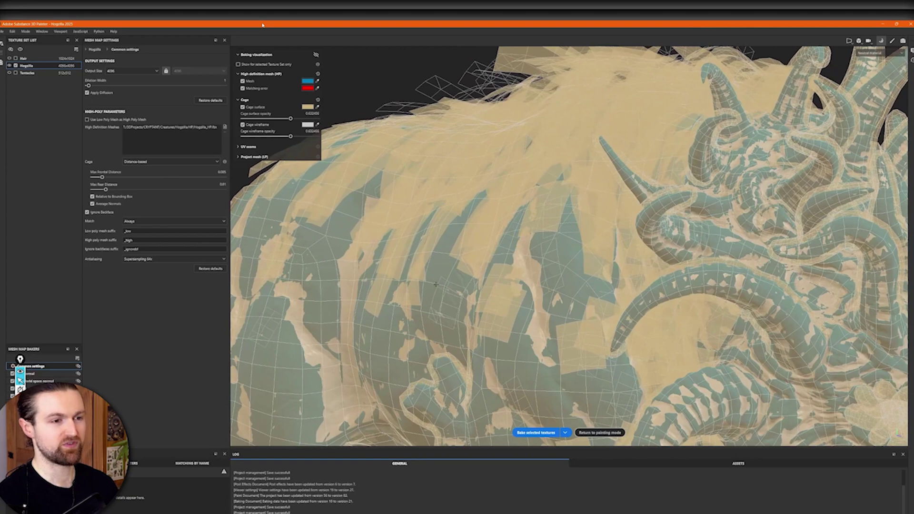
{"action": "left_click_drag", "start_coordinate": [436, 284], "coordinate": [476, 295], "text": "alt"}
{"action": "middle_click_drag", "start_coordinate": [461, 405], "coordinate": [485, 261], "text": "alt"}
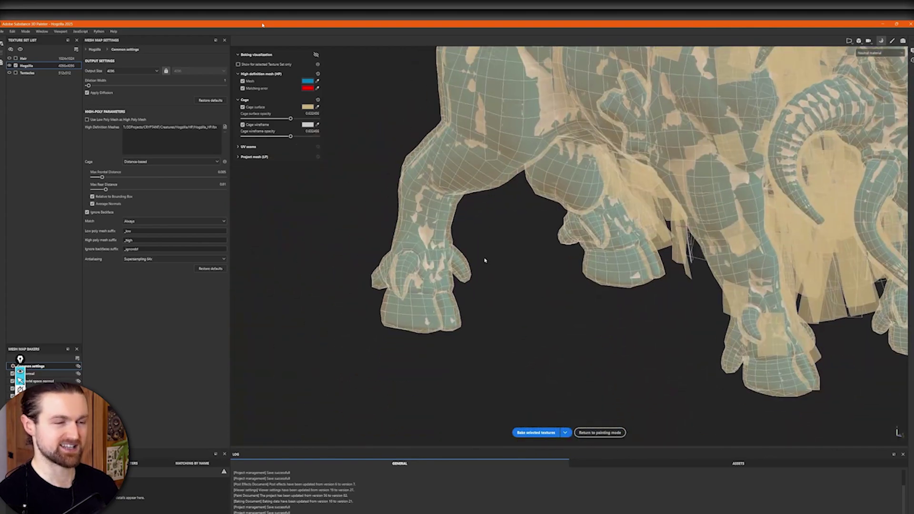
{"action": "scroll", "coordinate": [485, 260], "scroll_direction": "up", "scroll_amount": 1}
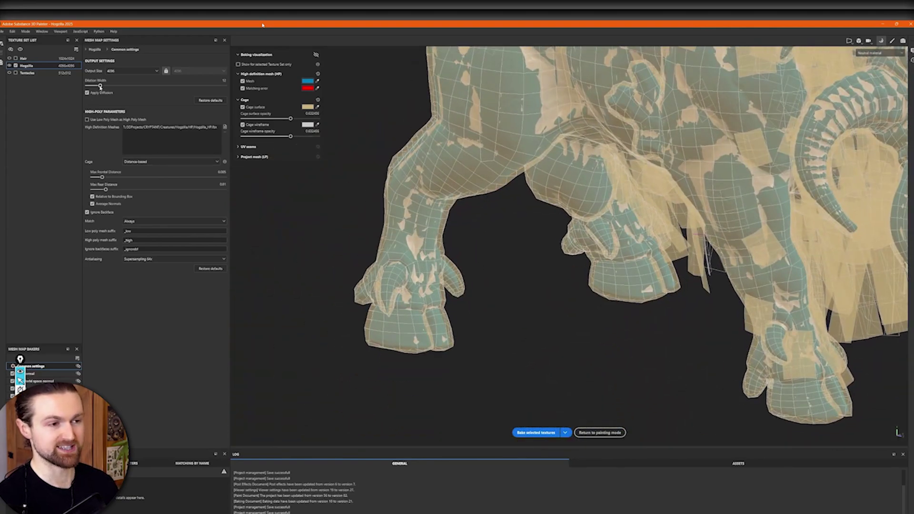
- Raise Hogzilla's Max Frontal Distance to 0.01 and check the cage around the legs and tentacles
{"action": "mouse_move", "coordinate": [107, 178]}
{"action": "left_mouse_down"}
{"action": "mouse_move", "coordinate": [116, 177]}
{"action": "mouse_move", "coordinate": [109, 178]}
{"action": "left_mouse_up"}
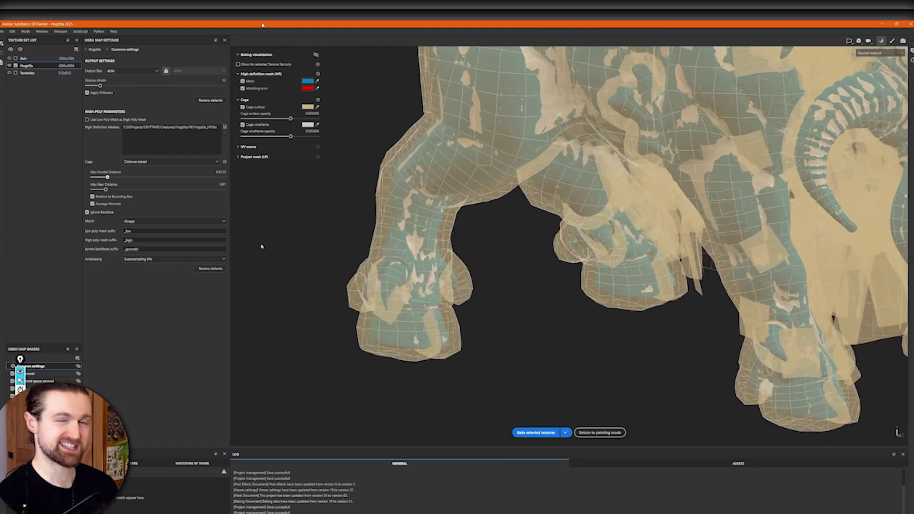
{"action": "key", "text": "ctrl+z"}
{"action": "middle_click_drag", "start_coordinate": [705, 247], "coordinate": [410, 231], "text": "alt"}
{"action": "middle_click_drag", "start_coordinate": [895, 224], "coordinate": [679, 217], "text": "alt"}
{"action": "left_click_drag", "start_coordinate": [679, 218], "coordinate": [611, 225], "text": "alt"}
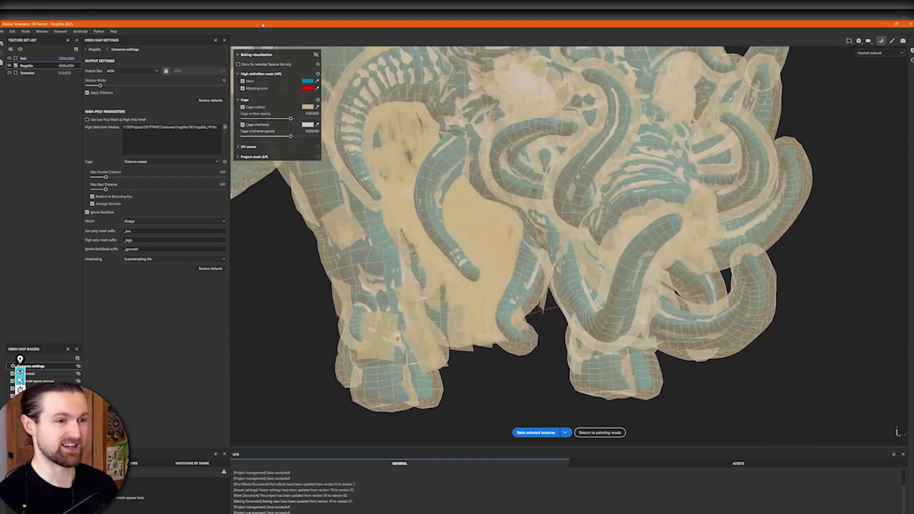
- Examine how the cage surfaces overlap around the creature's mouth, teeth and neighbouring tentacles
{"action": "right_click_drag", "start_coordinate": [534, 190], "coordinate": [514, 267], "text": "alt"}
{"action": "left_click_drag", "start_coordinate": [515, 267], "coordinate": [461, 289], "text": "alt"}
{"action": "right_click_drag", "start_coordinate": [461, 290], "coordinate": [567, 294], "text": "alt"}
{"action": "left_click_drag", "start_coordinate": [567, 294], "coordinate": [541, 300], "text": "alt"}
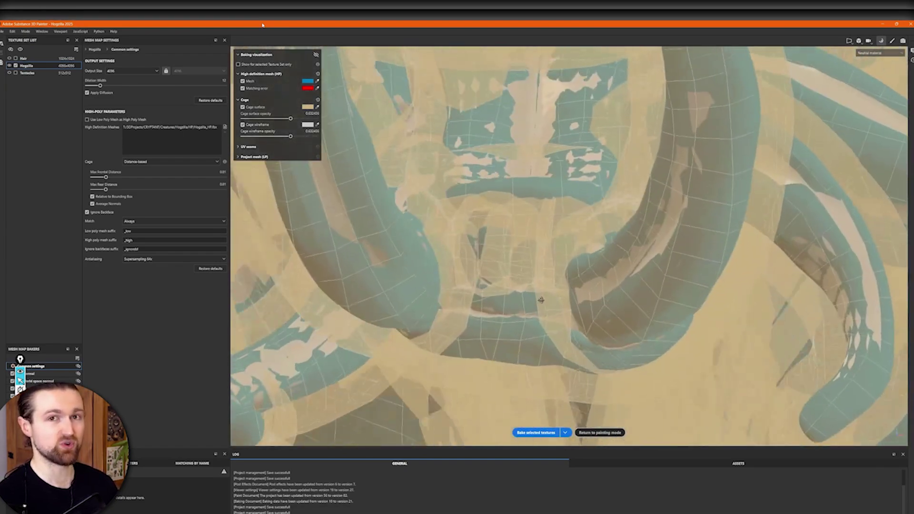
{"action": "right_click_drag", "start_coordinate": [542, 300], "coordinate": [595, 307], "text": "alt"}
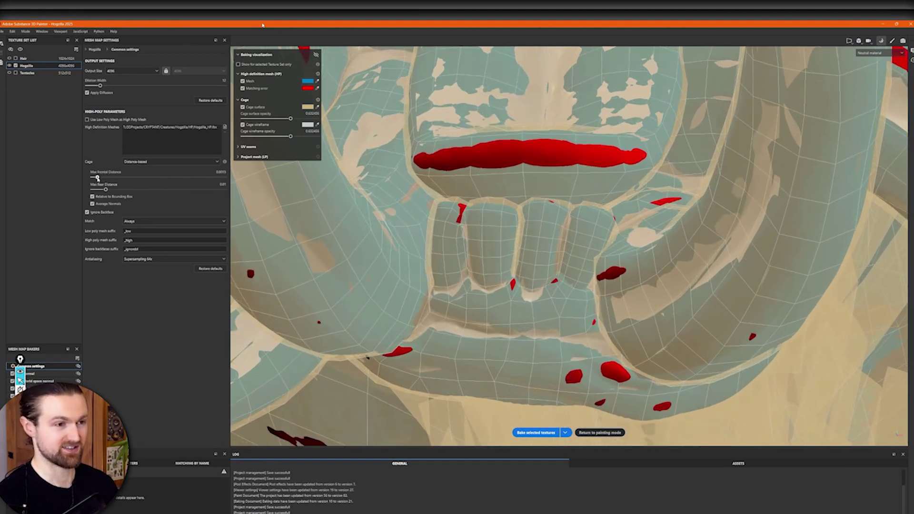
- Lower Max Frontal Distance to 0.0006 and switch the cage mode to Automatic (experimental)
{"action": "left_click_drag", "start_coordinate": [97, 178], "coordinate": [96, 178]}
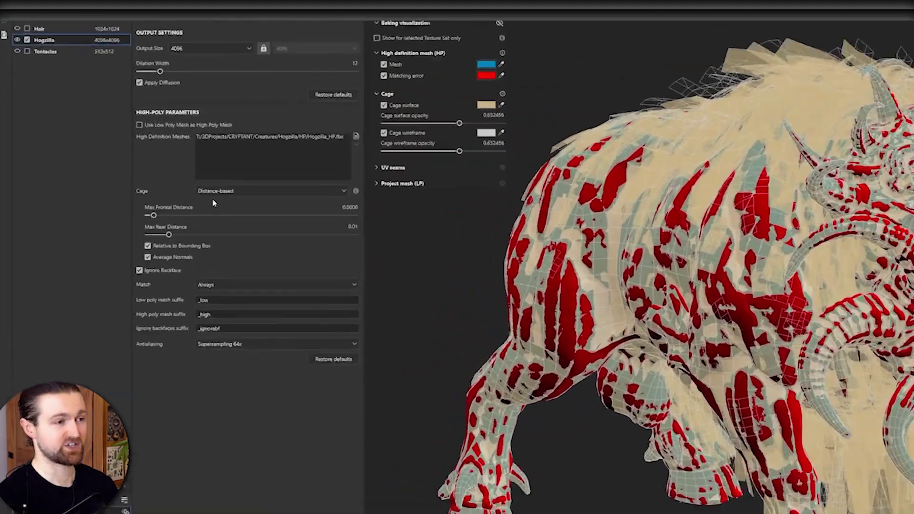
{"action": "left_click", "coordinate": [136, 162]}
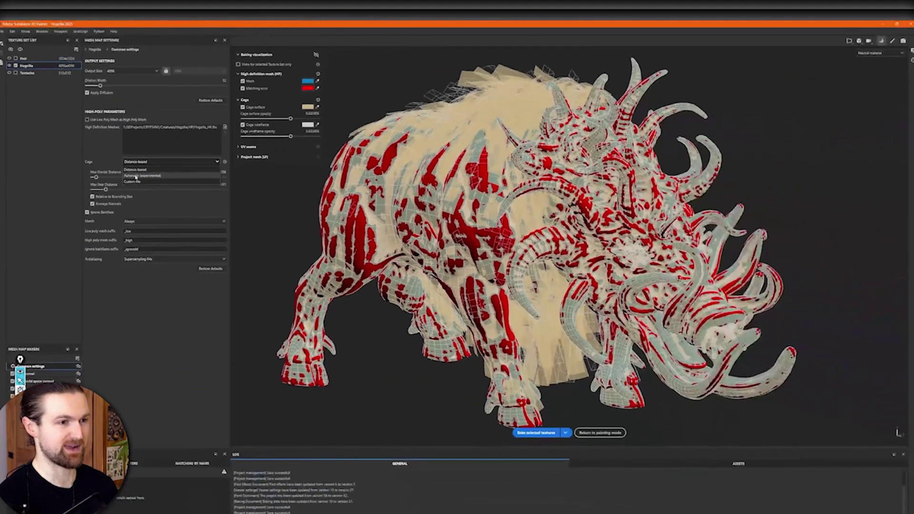
{"action": "left_click", "coordinate": [136, 176]}
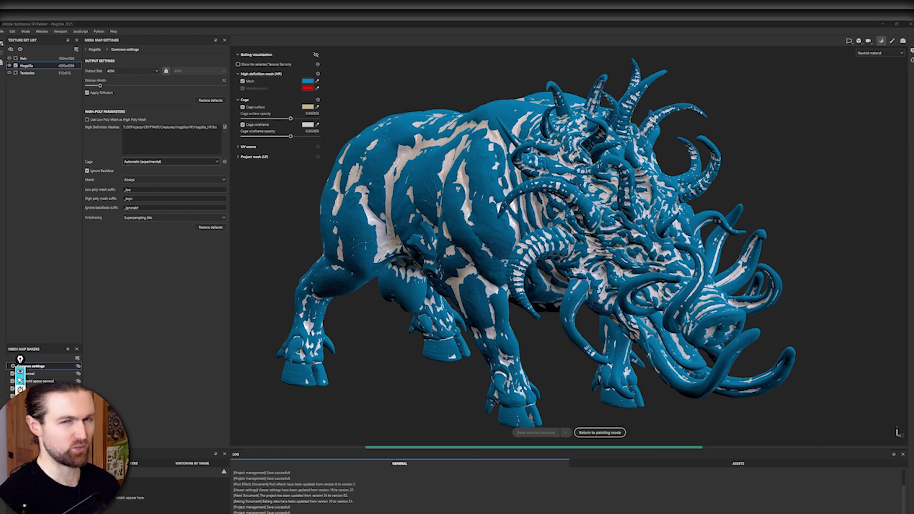
- Examine the automatic cage's fit around the creature's snout, tentacles and the curled tips on top of its head
{"action": "middle_click_drag", "start_coordinate": [648, 313], "coordinate": [529, 260], "text": "alt"}
{"action": "right_click_drag", "start_coordinate": [528, 260], "coordinate": [604, 313], "text": "alt"}
{"action": "scroll", "coordinate": [604, 313], "scroll_direction": "up", "scroll_amount": 6}
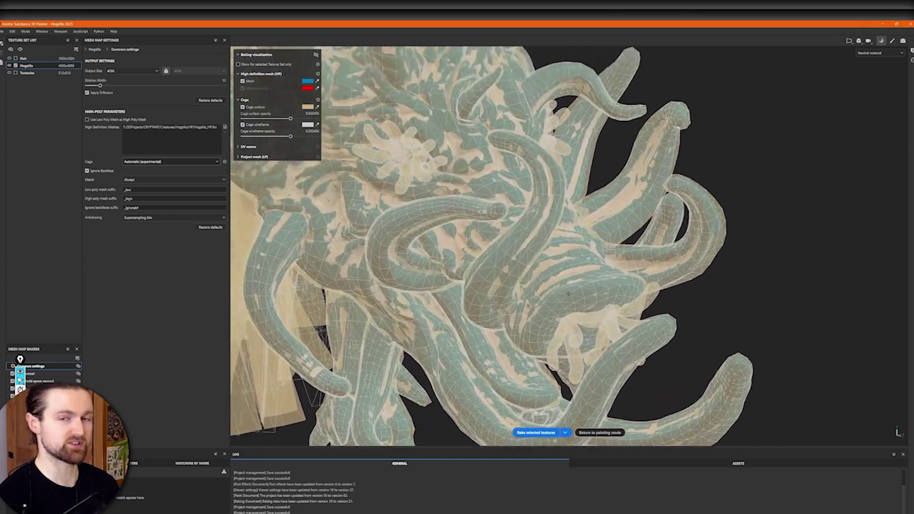
{"action": "scroll", "coordinate": [634, 275], "scroll_direction": "up", "scroll_amount": 4}
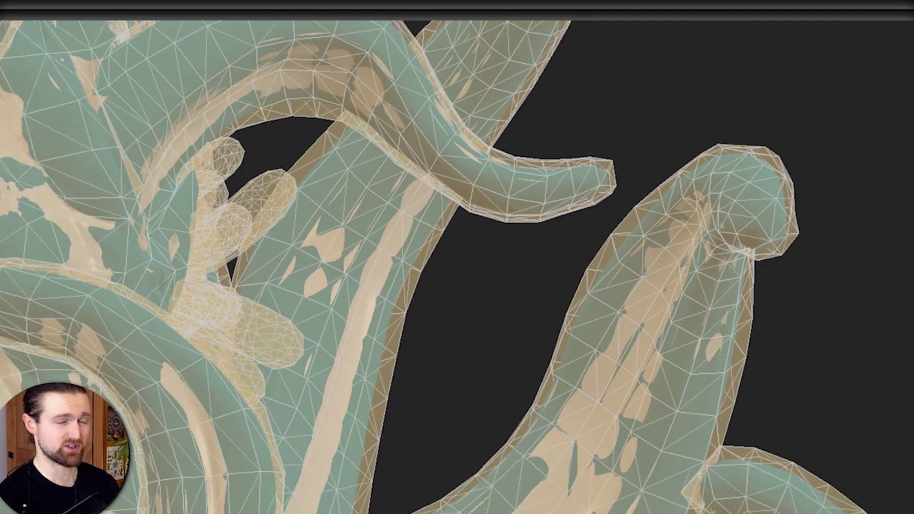
{"action": "scroll", "coordinate": [435, 269], "scroll_direction": "up", "scroll_amount": 8}
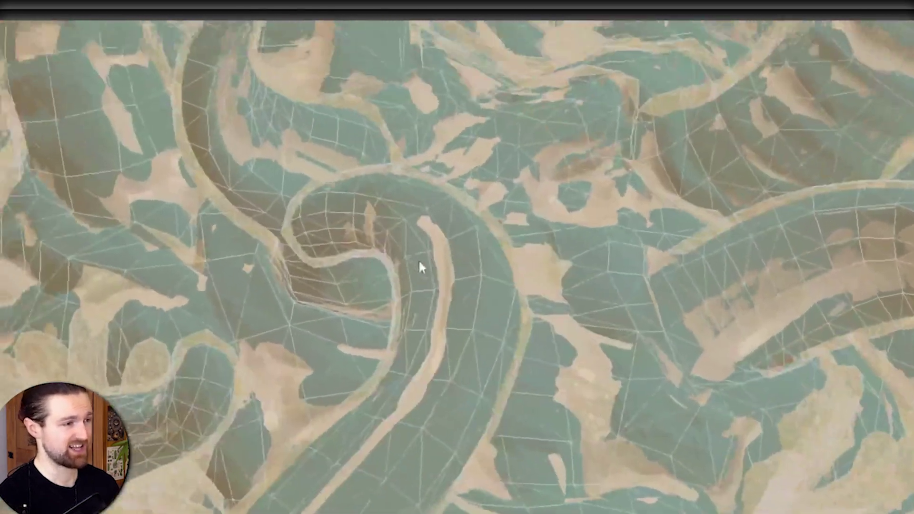
{"action": "middle_click_drag", "start_coordinate": [420, 261], "coordinate": [507, 409], "text": "alt"}
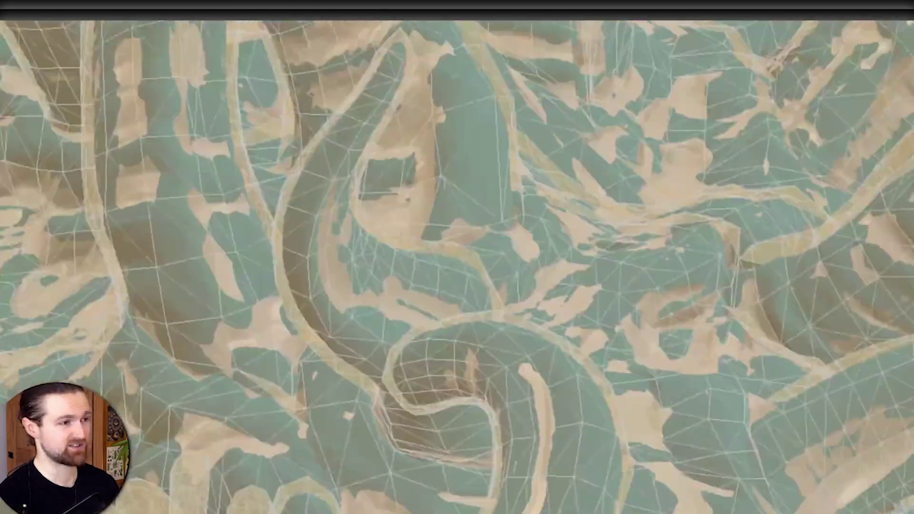
{"action": "middle_click_drag", "start_coordinate": [357, 4], "coordinate": [393, 129], "text": "alt"}
{"action": "left_click_drag", "start_coordinate": [392, 130], "coordinate": [352, 282], "text": "alt"}
{"action": "middle_click_drag", "start_coordinate": [352, 284], "coordinate": [327, 323]}
{"action": "left_click_drag", "start_coordinate": [328, 322], "coordinate": [321, 357], "text": "alt"}
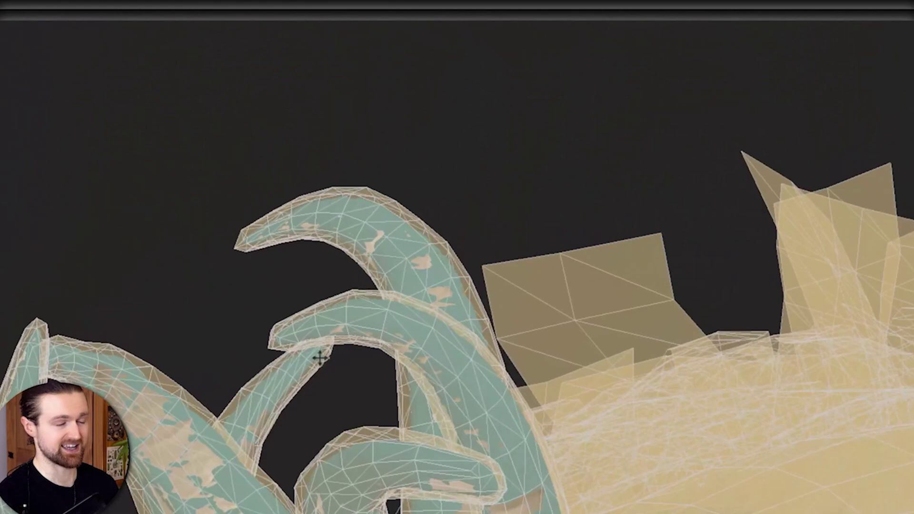
{"action": "middle_click_drag", "start_coordinate": [321, 357], "coordinate": [825, 147], "text": "alt"}
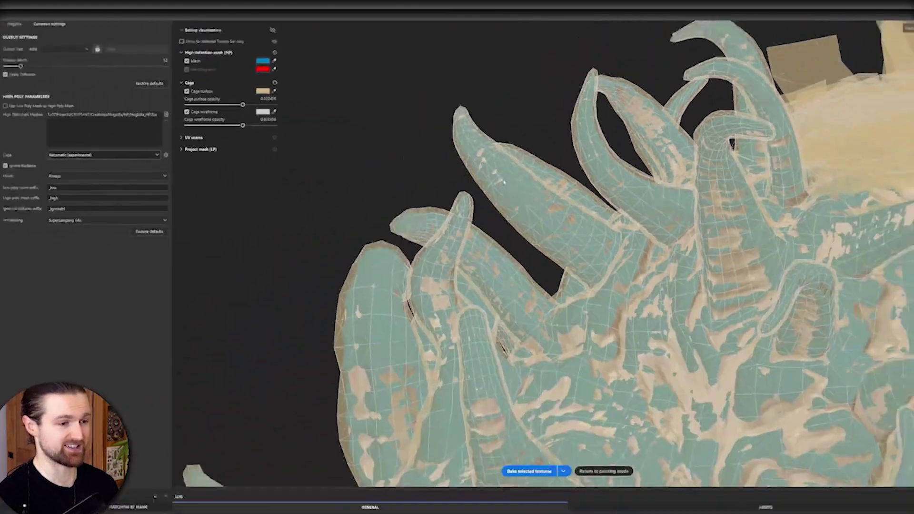
- Examine the automatic cage's thickness along the overlapping head tentacles and around the teeth
{"action": "mouse_move", "coordinate": [505, 182]}
{"action": "left_mouse_down", "text": "alt"}
{"action": "mouse_move", "coordinate": [460, 223]}
{"action": "mouse_move", "coordinate": [573, 280]}
{"action": "left_mouse_up", "text": "alt"}
{"action": "right_click_drag", "start_coordinate": [573, 281], "coordinate": [703, 288], "text": "alt"}
{"action": "mouse_move", "coordinate": [703, 289]}
{"action": "left_mouse_down", "text": "alt"}
{"action": "mouse_move", "coordinate": [631, 307]}
{"action": "mouse_move", "coordinate": [567, 269]}
{"action": "left_mouse_up", "text": "alt"}
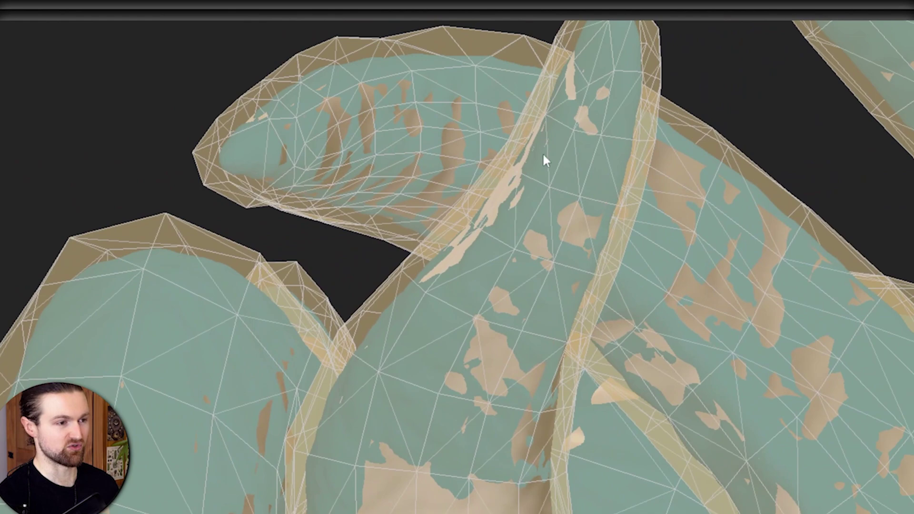
{"action": "mouse_move", "coordinate": [580, 90]}
{"action": "left_mouse_down", "text": "alt"}
{"action": "mouse_move", "coordinate": [595, 117]}
{"action": "mouse_move", "coordinate": [455, 128]}
{"action": "left_mouse_up", "text": "alt"}
{"action": "scroll", "coordinate": [454, 127], "scroll_direction": "down", "scroll_amount": 6}
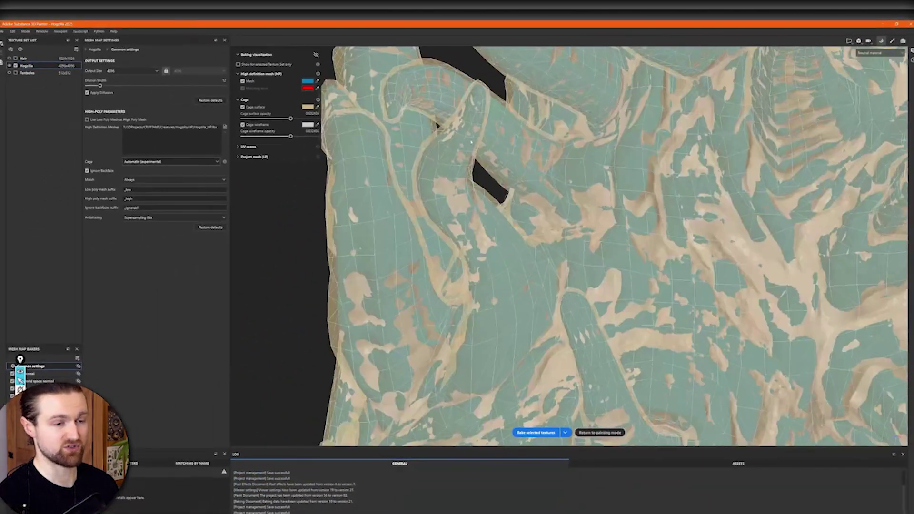
{"action": "scroll", "coordinate": [579, 308], "scroll_direction": "down", "scroll_amount": 4}
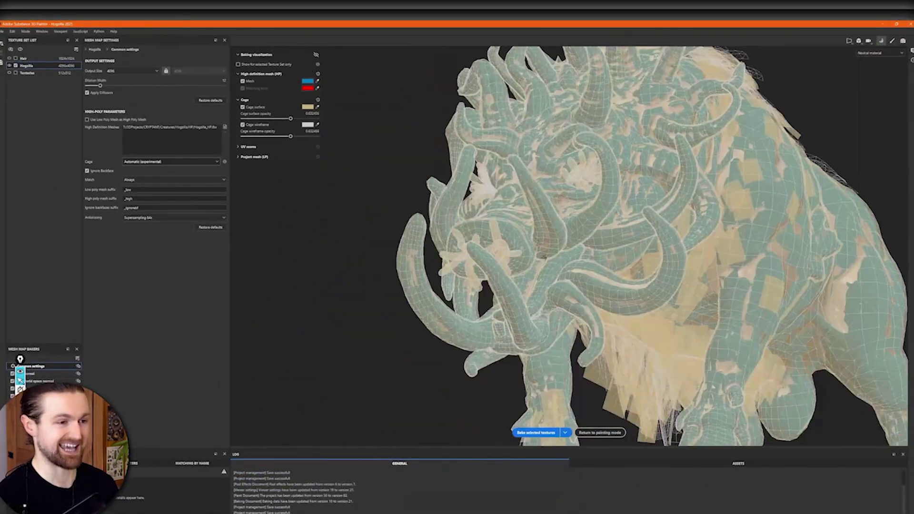
{"action": "left_click_drag", "start_coordinate": [476, 329], "coordinate": [534, 365], "text": "alt"}
{"action": "scroll", "coordinate": [533, 365], "scroll_direction": "up", "scroll_amount": 6}
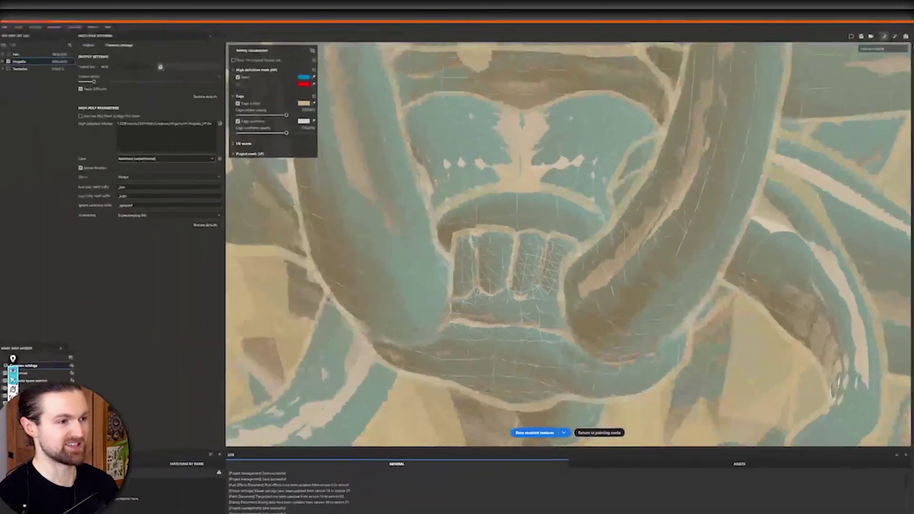
- Check the automatic cage over the body, around the lower legs and dewclaws, and between the halves of the hoof
{"action": "scroll", "coordinate": [456, 276], "scroll_direction": "down", "scroll_amount": 6}
{"action": "middle_click_drag", "start_coordinate": [457, 275], "coordinate": [525, 319], "text": "alt"}
{"action": "left_click_drag", "start_coordinate": [525, 318], "coordinate": [619, 324], "text": "alt"}
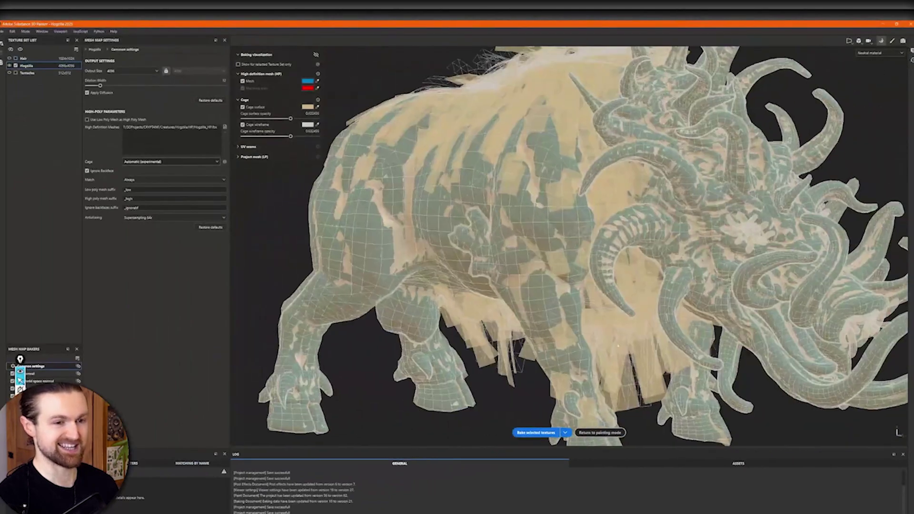
{"action": "middle_click_drag", "start_coordinate": [462, 357], "coordinate": [487, 333], "text": "alt"}
{"action": "scroll", "coordinate": [488, 333], "scroll_direction": "up", "scroll_amount": 5}
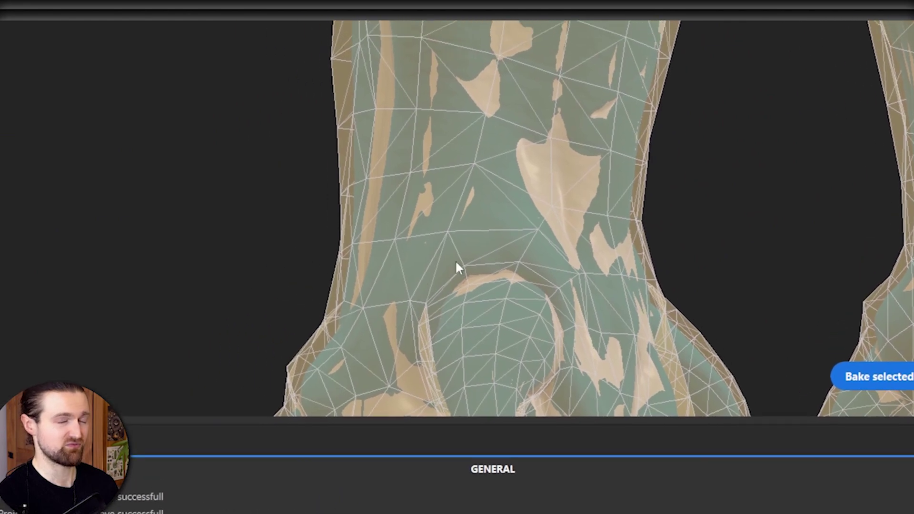
{"action": "middle_click_drag", "start_coordinate": [455, 260], "coordinate": [488, 210], "text": "alt"}
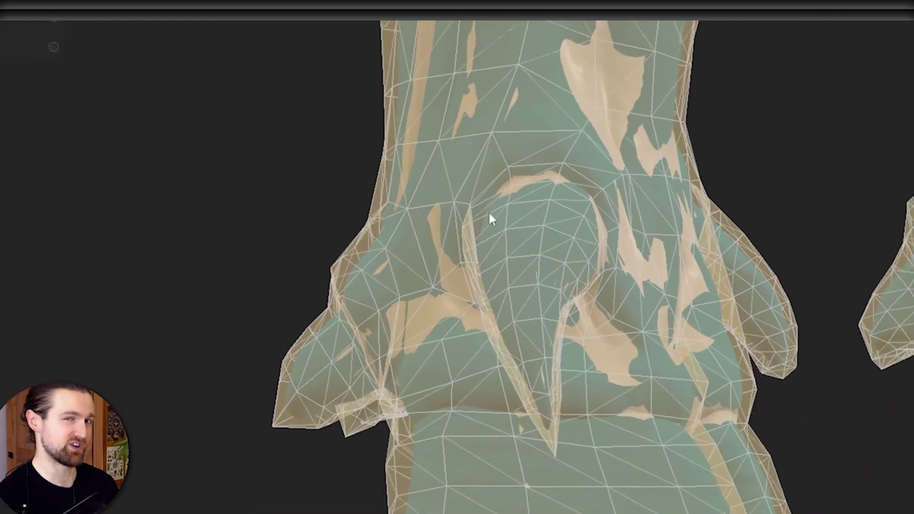
{"action": "left_click_drag", "start_coordinate": [489, 210], "coordinate": [252, 328], "text": "alt"}
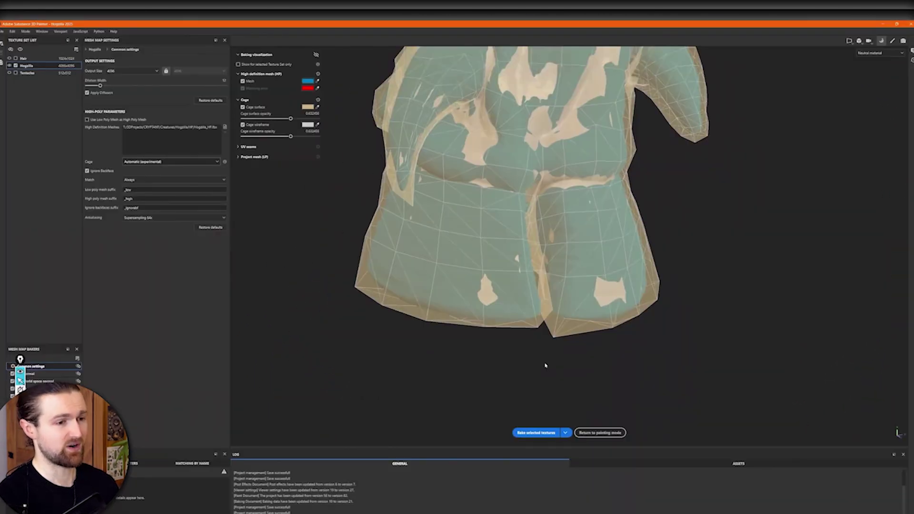
{"action": "mouse_move", "coordinate": [545, 365]}
{"action": "left_mouse_down", "text": "alt"}
{"action": "mouse_move", "coordinate": [509, 302]}
{"action": "mouse_move", "coordinate": [478, 291]}
{"action": "mouse_move", "coordinate": [487, 305]}
{"action": "mouse_move", "coordinate": [490, 296]}
{"action": "left_mouse_up", "text": "alt"}
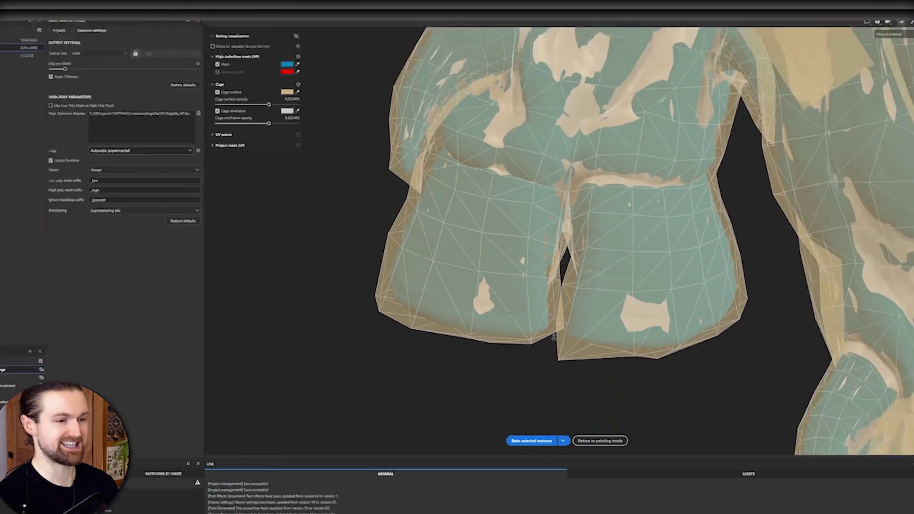
{"action": "left_click_drag", "start_coordinate": [527, 334], "coordinate": [640, 359], "text": "alt"}
{"action": "right_click_drag", "start_coordinate": [640, 360], "coordinate": [712, 145], "text": "alt"}
{"action": "middle_click_drag", "start_coordinate": [712, 145], "coordinate": [526, 185], "text": "alt"}
{"action": "left_click_drag", "start_coordinate": [525, 185], "coordinate": [534, 197], "text": "alt"}
{"action": "right_click_drag", "start_coordinate": [534, 196], "coordinate": [528, 189], "text": "alt"}
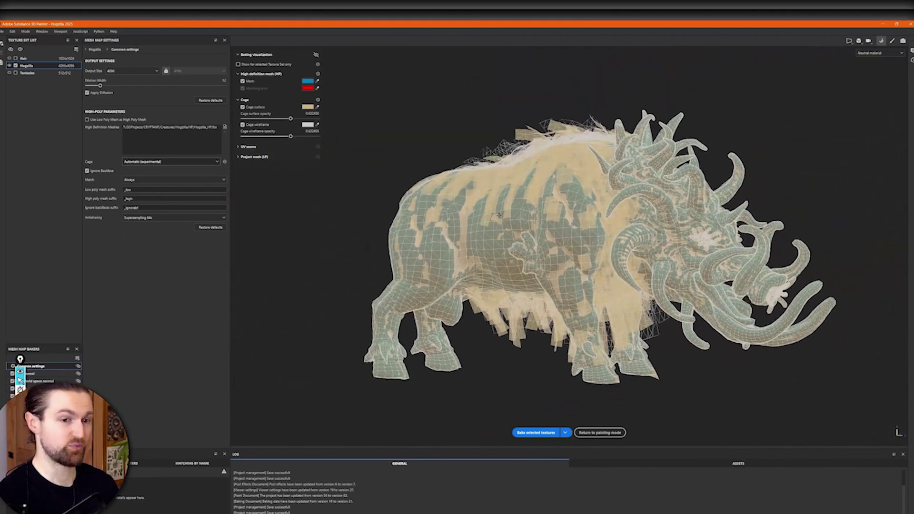
{"action": "middle_click_drag", "start_coordinate": [528, 188], "coordinate": [506, 172], "text": "alt"}
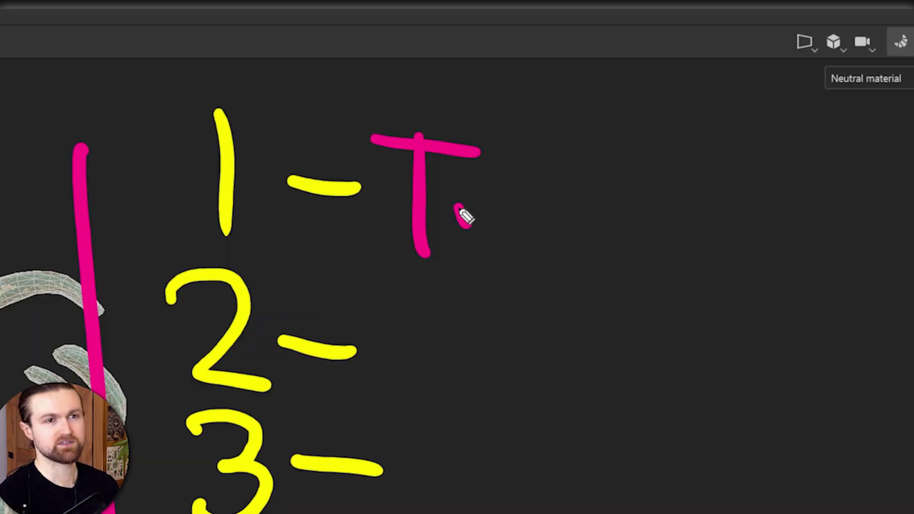
- Handwrite "Test Bake" in pink beside item 1 of the on-screen list
{"action": "left_click_drag", "start_coordinate": [736, 99], "coordinate": [747, 104]}
{"action": "left_click_drag", "start_coordinate": [764, 87], "coordinate": [756, 104]}
{"action": "left_click_drag", "start_coordinate": [769, 71], "coordinate": [776, 94]}
{"action": "left_click_drag", "start_coordinate": [665, 141], "coordinate": [676, 259]}
{"action": "left_click_drag", "start_coordinate": [659, 138], "coordinate": [700, 251]}
{"action": "left_click_drag", "start_coordinate": [764, 200], "coordinate": [767, 259]}
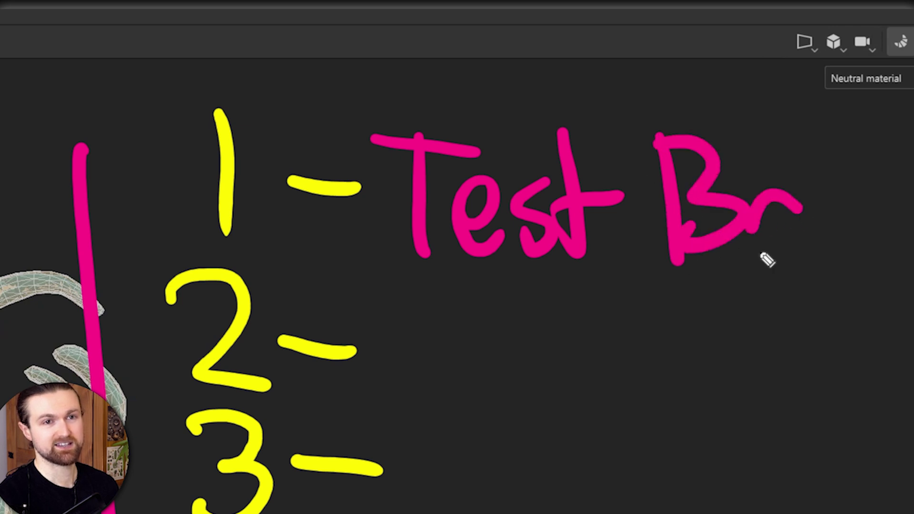
{"action": "left_click_drag", "start_coordinate": [797, 191], "coordinate": [804, 257]}
{"action": "left_click_drag", "start_coordinate": [829, 136], "coordinate": [833, 259]}
{"action": "left_click_drag", "start_coordinate": [831, 214], "coordinate": [886, 266]}
{"action": "left_click_drag", "start_coordinate": [897, 233], "coordinate": [913, 257]}
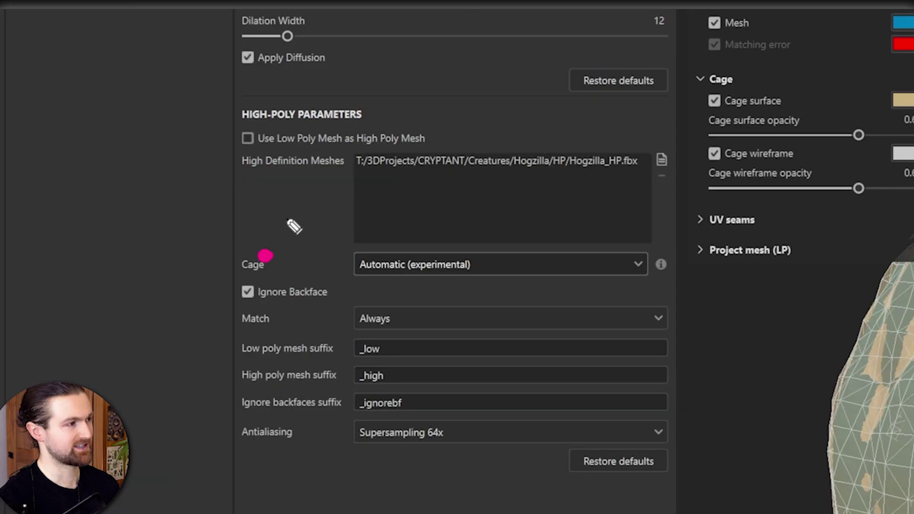
- Annotate the high-poly parameters with a pink "2." and horizontal strokes across the cage, match and mesh suffix settings
{"action": "left_click_drag", "start_coordinate": [265, 259], "coordinate": [324, 305]}
{"action": "left_click", "coordinate": [346, 294]}
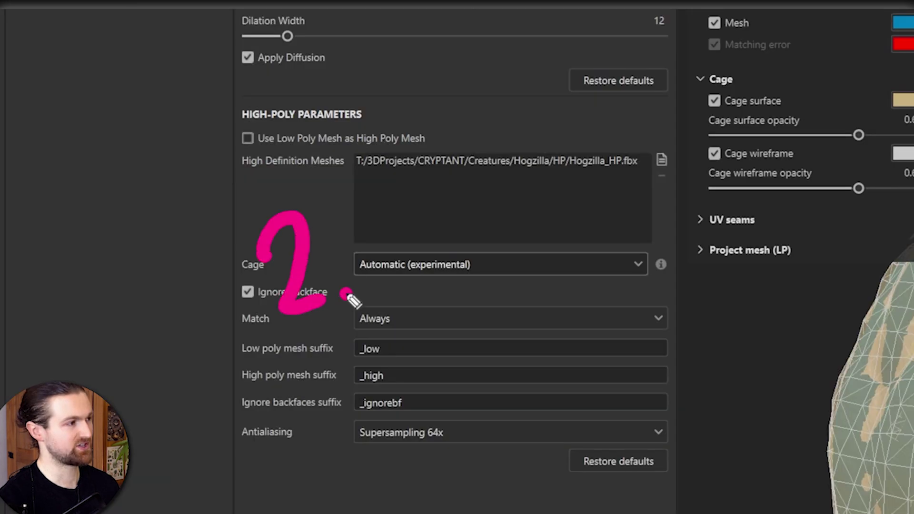
{"action": "left_click_drag", "start_coordinate": [339, 258], "coordinate": [480, 257]}
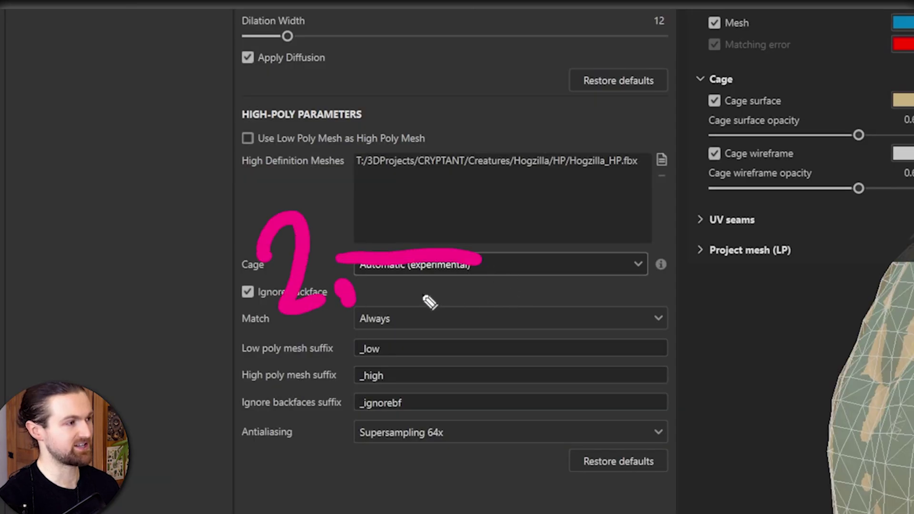
{"action": "left_click_drag", "start_coordinate": [399, 310], "coordinate": [550, 321]}
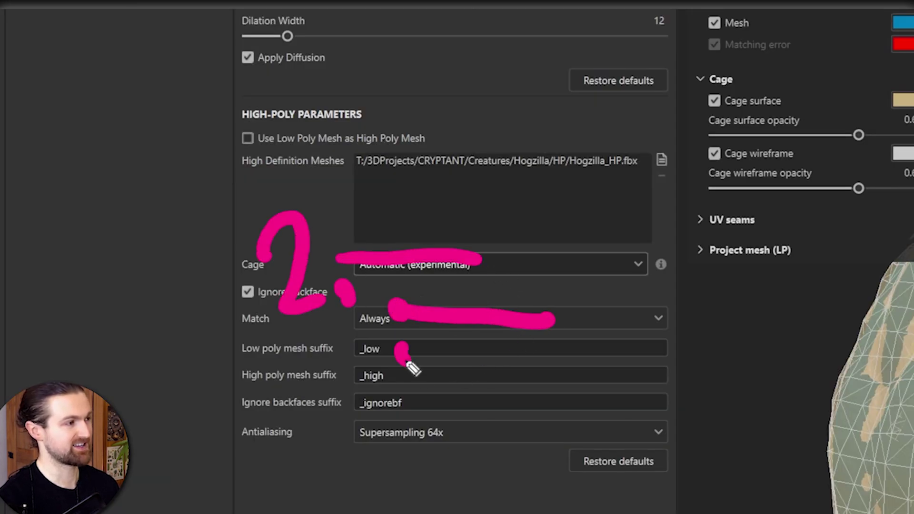
{"action": "left_click_drag", "start_coordinate": [414, 356], "coordinate": [535, 368]}
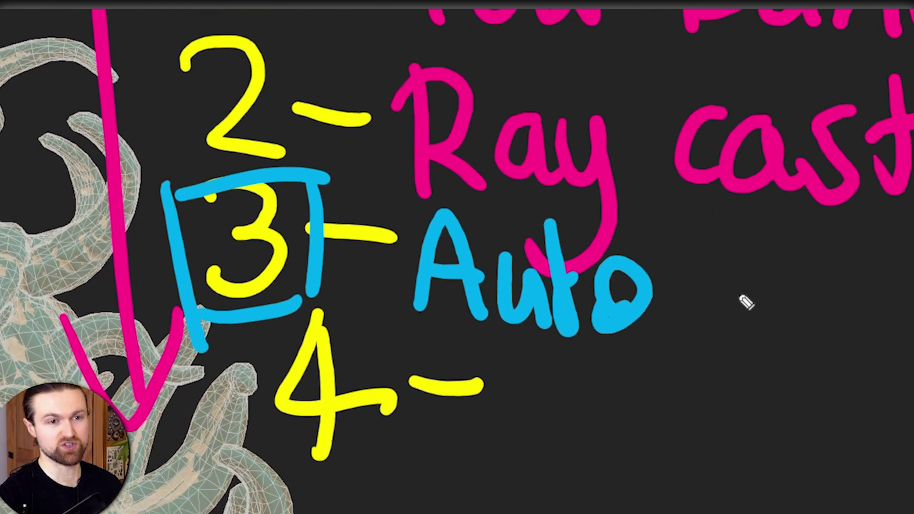
- Handwrite "Auto cage" in blue beside item 3 and draw a blue arrow pointing at the Automatic (experimental) cage setting
{"action": "mouse_move", "coordinate": [653, 239]}
{"action": "left_mouse_down"}
{"action": "mouse_move", "coordinate": [667, 295]}
{"action": "mouse_move", "coordinate": [735, 302]}
{"action": "left_mouse_up"}
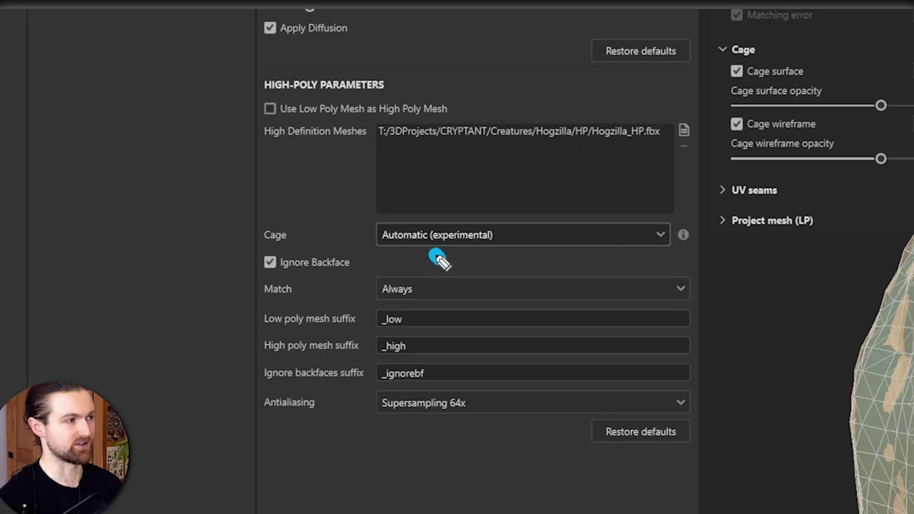
{"action": "left_click_drag", "start_coordinate": [435, 257], "coordinate": [495, 338]}
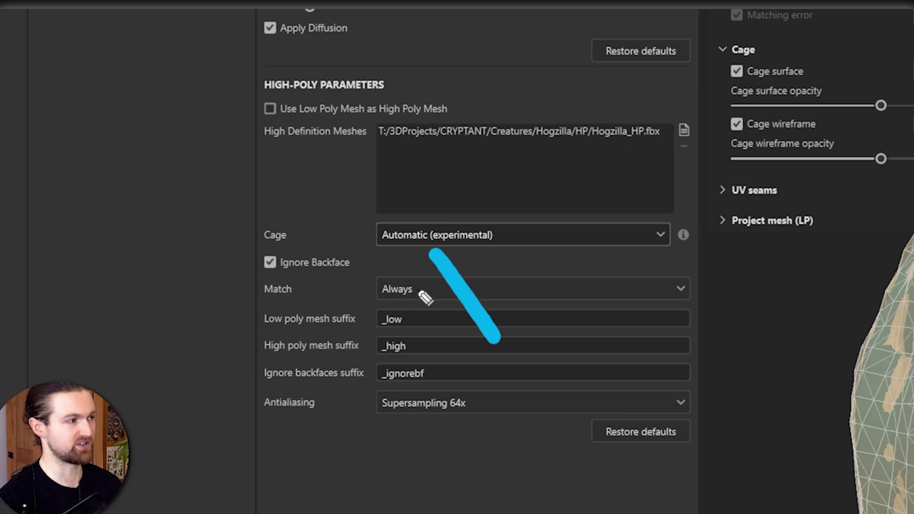
{"action": "left_click_drag", "start_coordinate": [423, 255], "coordinate": [491, 275]}
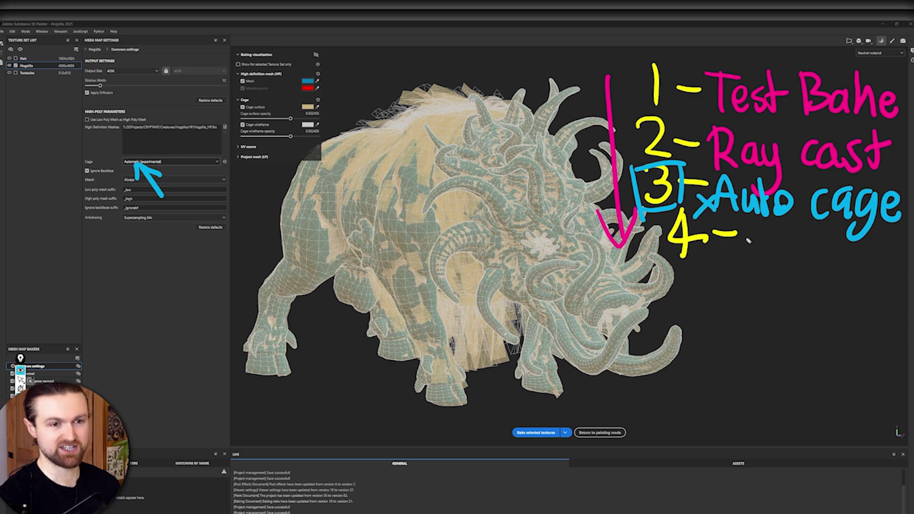
- Handwrite "Custom" in blue beside item 4 of the list and continue the note on the line below
{"action": "left_click_drag", "start_coordinate": [760, 232], "coordinate": [773, 255]}
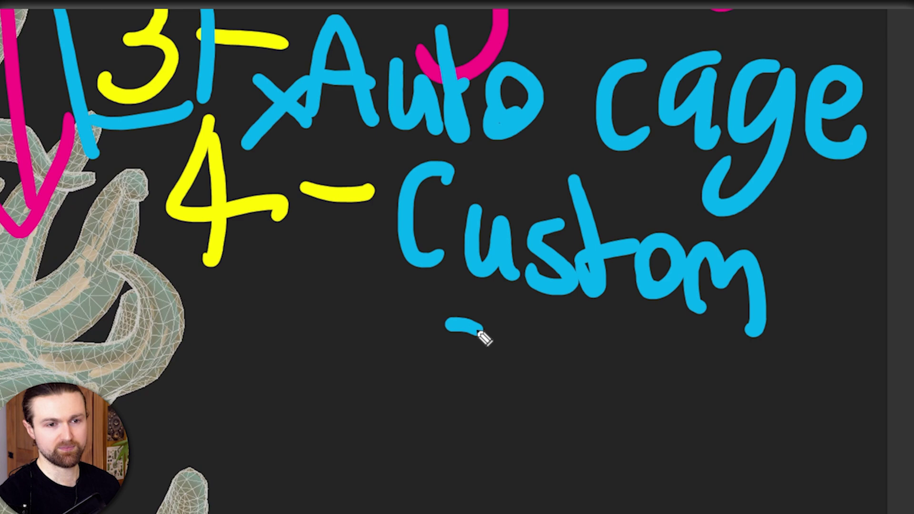
{"action": "mouse_move", "coordinate": [484, 338]}
{"action": "left_mouse_down"}
{"action": "mouse_move", "coordinate": [492, 410]}
{"action": "mouse_move", "coordinate": [585, 359]}
{"action": "mouse_move", "coordinate": [649, 376]}
{"action": "mouse_move", "coordinate": [643, 396]}
{"action": "left_mouse_up"}
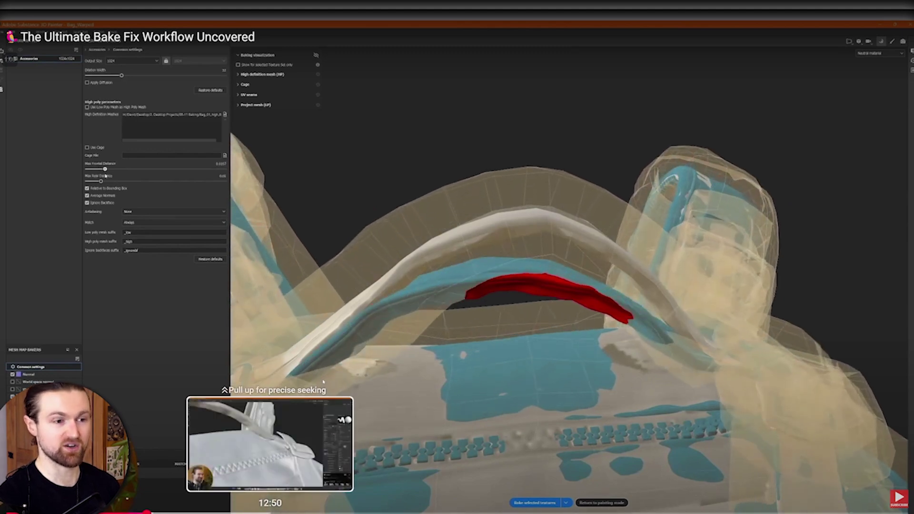
- Play the video "The Ultimate Bake Fix Workflow Uncovered" and skim its sections on cage distance, custom cages and matching by mesh name
{"action": "key", "text": "space"}
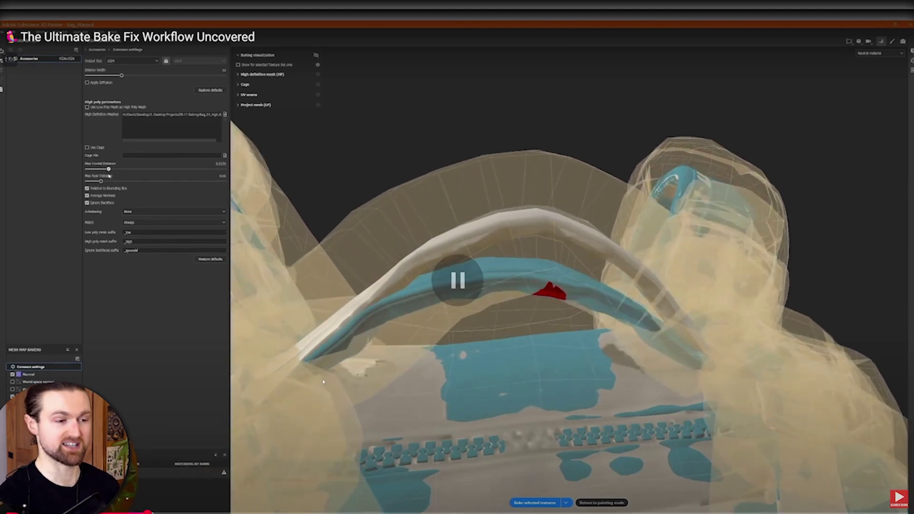
{"action": "left_click", "coordinate": [323, 382]}
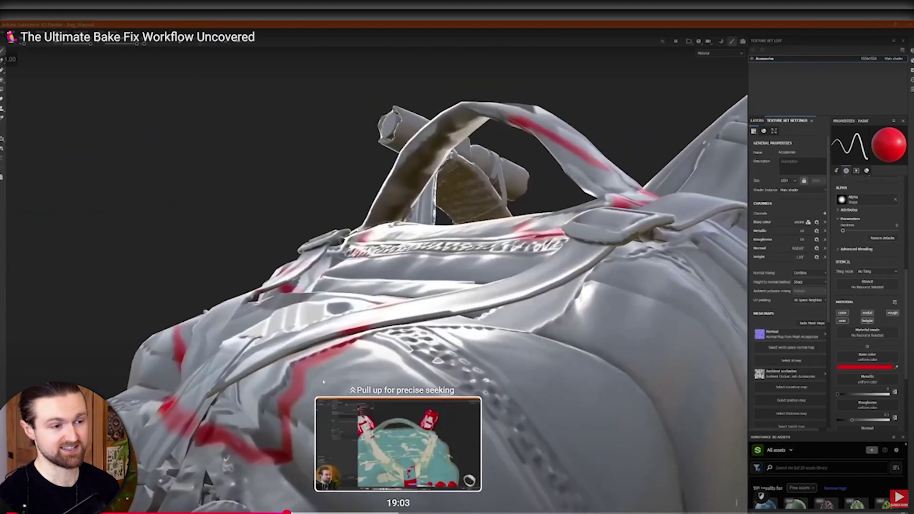
{"action": "left_click", "coordinate": [405, 513]}
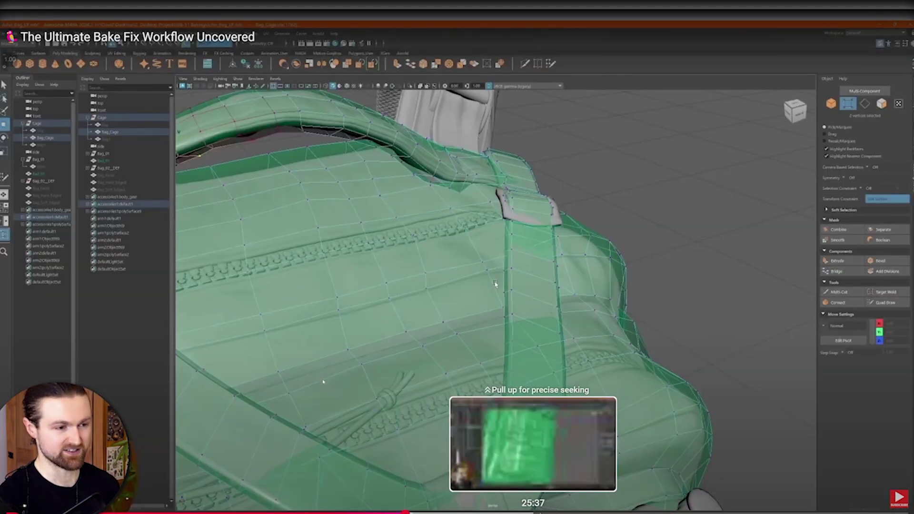
{"action": "left_click_drag", "start_coordinate": [433, 512], "coordinate": [443, 511]}
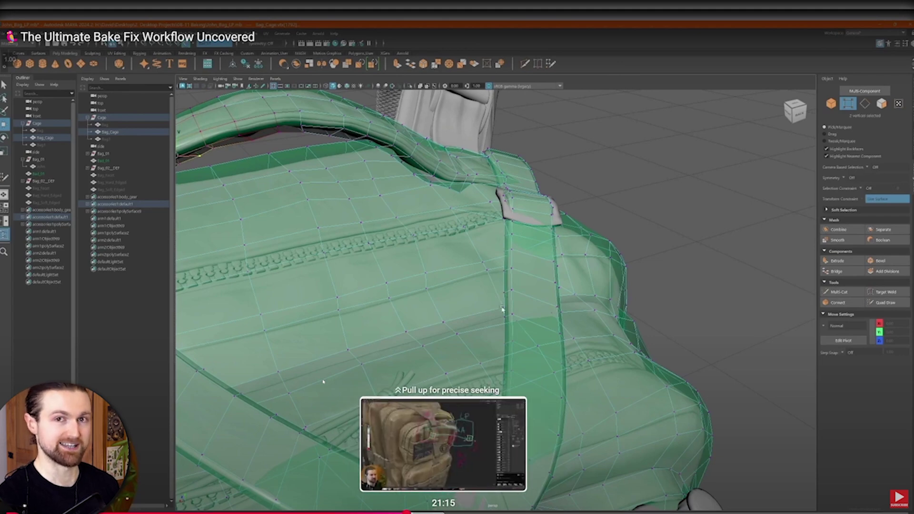
{"action": "left_click", "coordinate": [444, 512]}
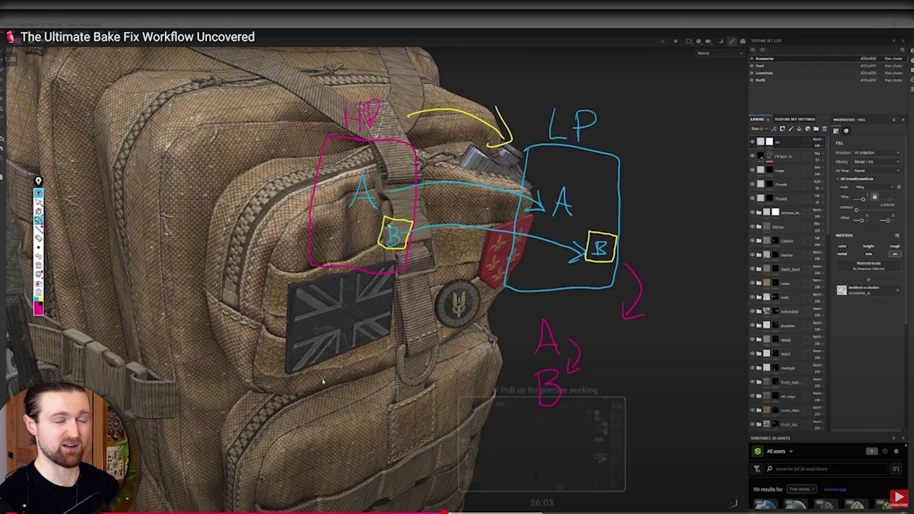
{"action": "left_click_drag", "start_coordinate": [542, 511], "coordinate": [591, 511]}
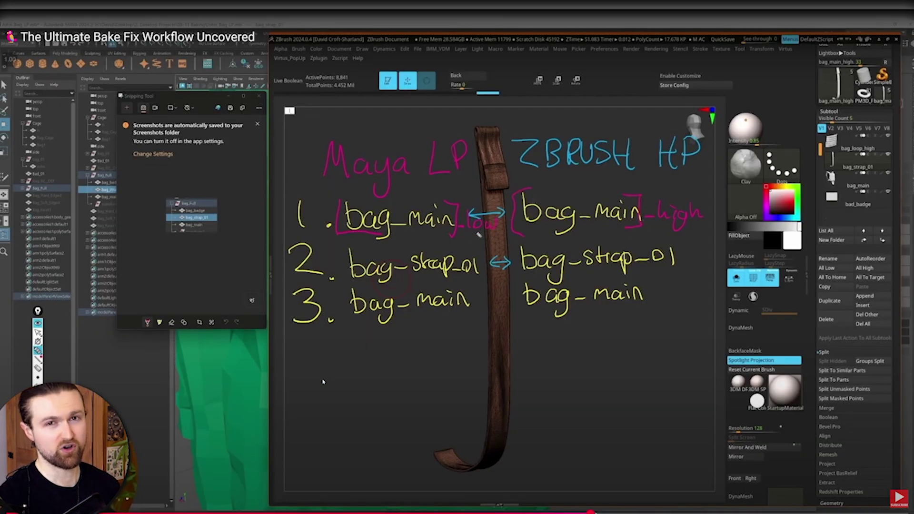
{"action": "left_click_drag", "start_coordinate": [591, 511], "coordinate": [749, 511]}
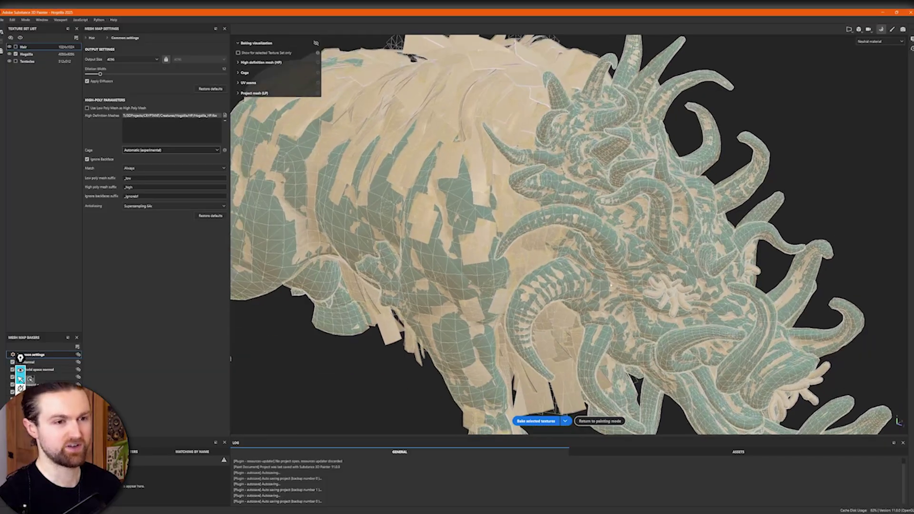
- Examine how the automatic cage wraps the creature's head, horns and tentacles from several angles
{"action": "middle_click_drag", "start_coordinate": [570, 275], "coordinate": [558, 266], "text": "alt"}
{"action": "mouse_move", "coordinate": [558, 267]}
{"action": "left_mouse_down", "text": "alt"}
{"action": "mouse_move", "coordinate": [526, 272]}
{"action": "mouse_move", "coordinate": [587, 278]}
{"action": "left_mouse_up", "text": "alt"}
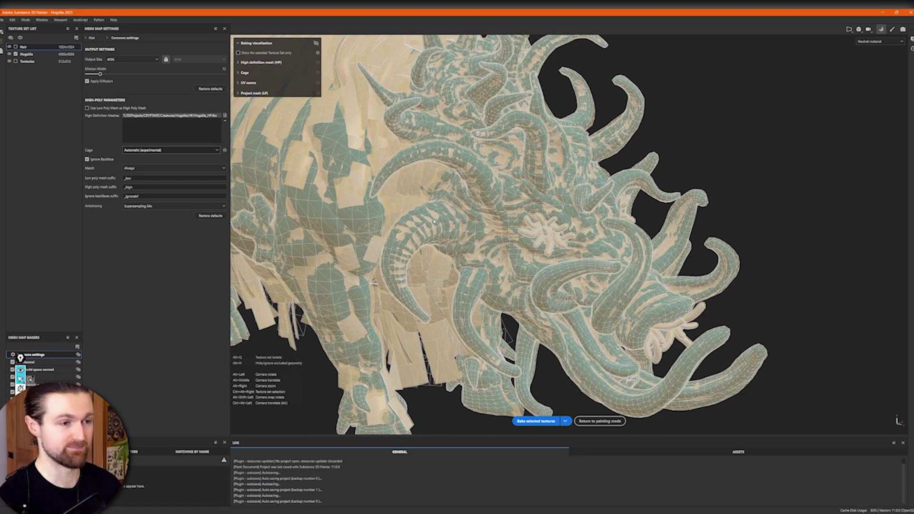
{"action": "left_click_drag", "start_coordinate": [434, 221], "coordinate": [533, 267], "text": "alt"}
{"action": "right_click_drag", "start_coordinate": [533, 266], "coordinate": [619, 302], "text": "alt"}
{"action": "left_click_drag", "start_coordinate": [619, 302], "coordinate": [611, 303], "text": "alt"}
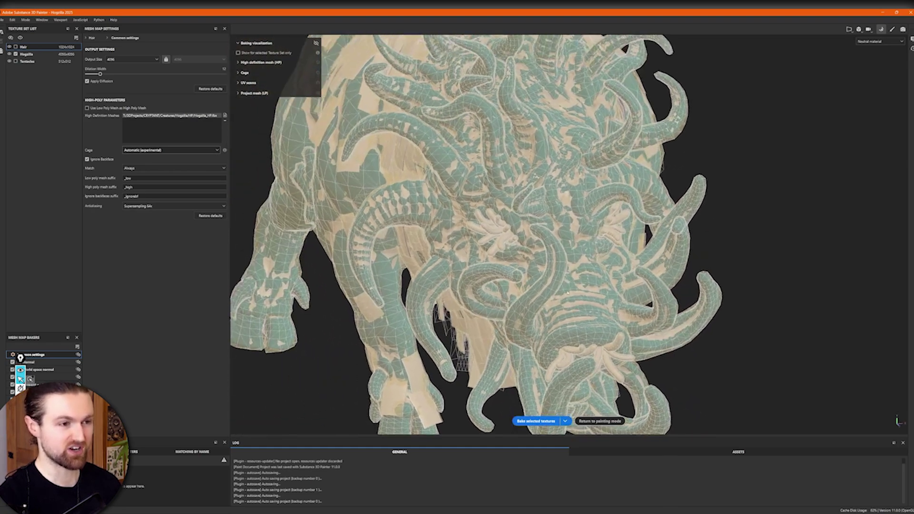
{"action": "left_click_drag", "start_coordinate": [543, 275], "coordinate": [556, 310], "text": "alt"}
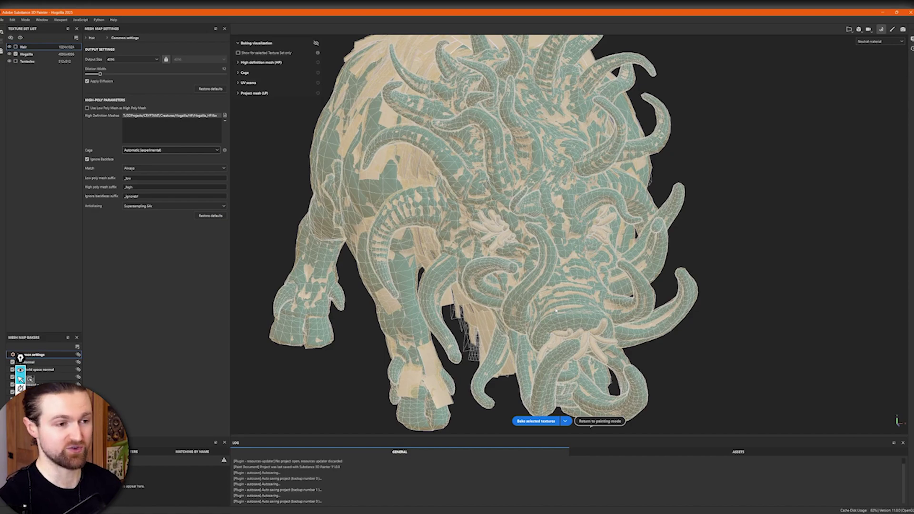
{"action": "scroll", "coordinate": [613, 275], "scroll_direction": "up", "scroll_amount": 10}
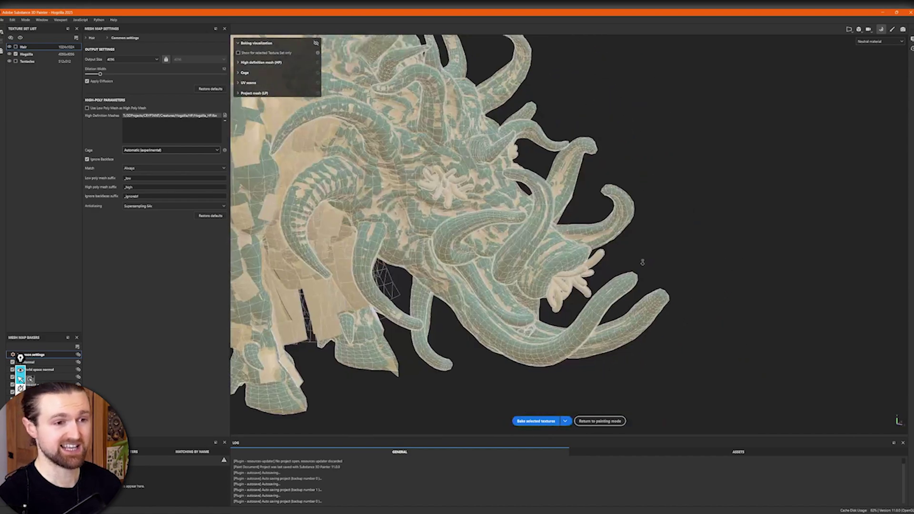
{"action": "left_click_drag", "start_coordinate": [614, 265], "coordinate": [605, 256], "text": "alt"}
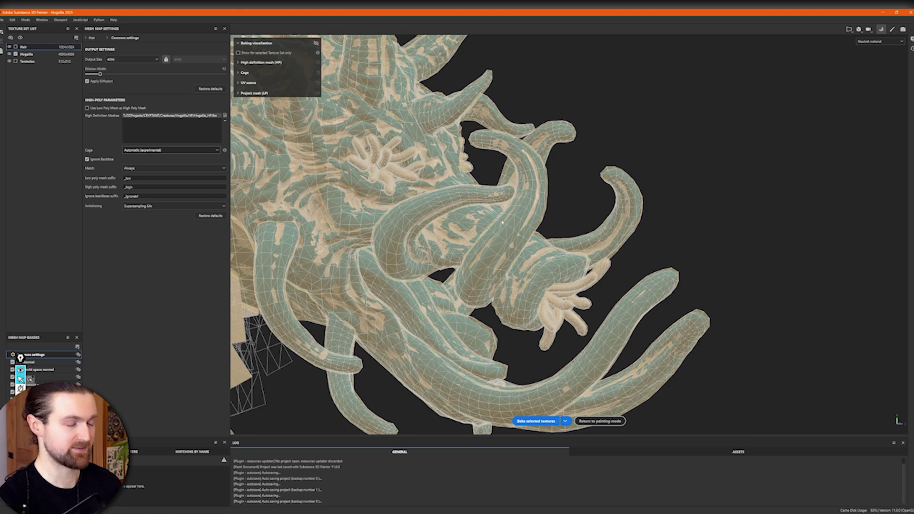
- Inspect the automatic cage around the creature's front hoof, leg and hair cards, and across the whole body
{"action": "left_click_drag", "start_coordinate": [520, 267], "coordinate": [466, 327], "text": "alt"}
{"action": "middle_click_drag", "start_coordinate": [475, 355], "coordinate": [474, 253], "text": "alt"}
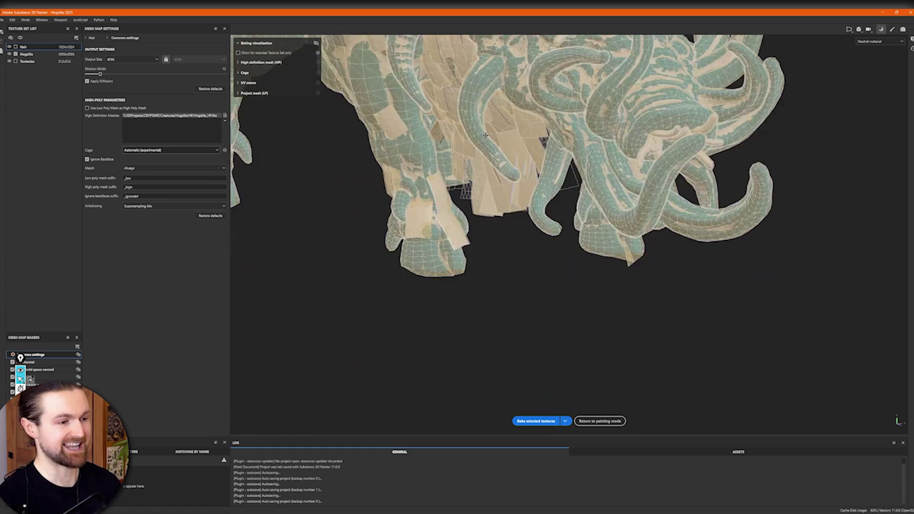
{"action": "right_click_drag", "start_coordinate": [474, 238], "coordinate": [518, 157], "text": "alt"}
{"action": "middle_click_drag", "start_coordinate": [432, 264], "coordinate": [576, 270], "text": "alt"}
{"action": "left_click_drag", "start_coordinate": [574, 269], "coordinate": [546, 291], "text": "alt"}
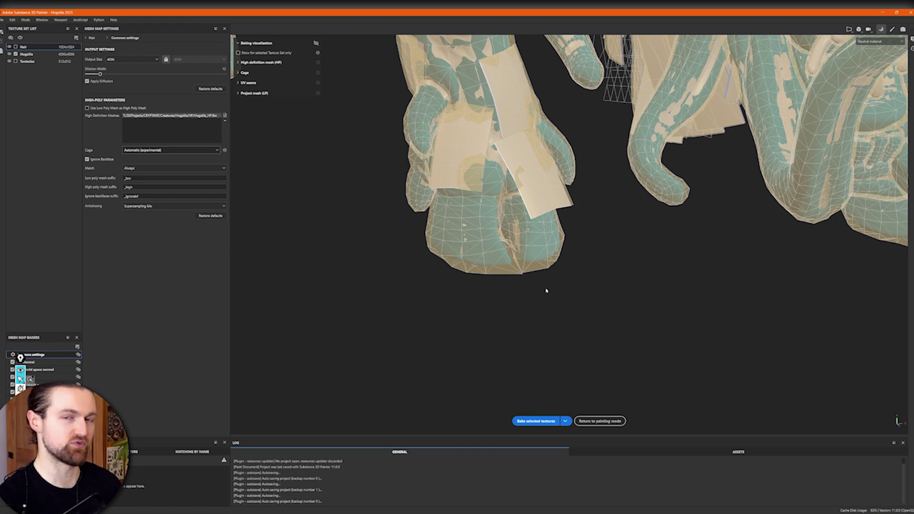
{"action": "left_click_drag", "start_coordinate": [543, 291], "coordinate": [598, 370], "text": "alt"}
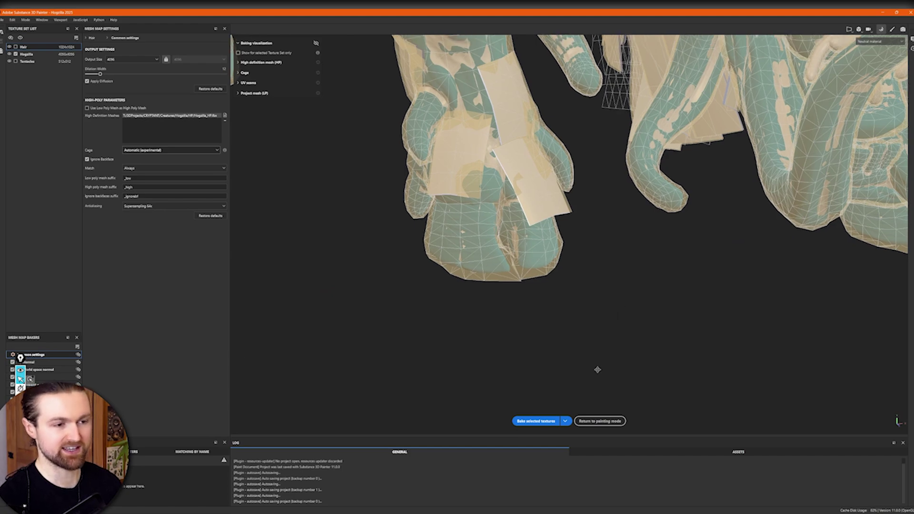
{"action": "right_click_drag", "start_coordinate": [597, 369], "coordinate": [547, 333], "text": "alt"}
{"action": "left_click_drag", "start_coordinate": [547, 333], "coordinate": [626, 257], "text": "alt"}
{"action": "middle_click_drag", "start_coordinate": [557, 103], "coordinate": [535, 253], "text": "alt"}
{"action": "left_click_drag", "start_coordinate": [535, 253], "coordinate": [555, 295], "text": "alt"}
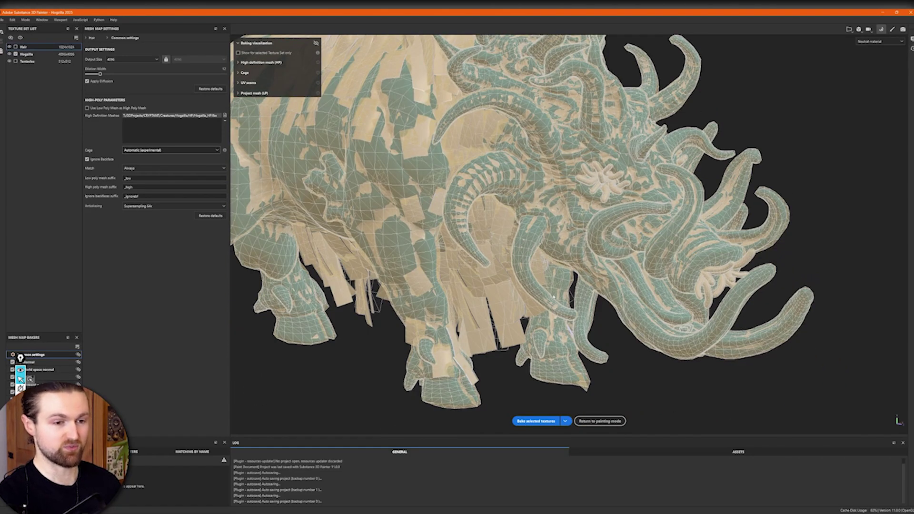
{"action": "left_click_drag", "start_coordinate": [394, 244], "coordinate": [557, 312], "text": "alt"}
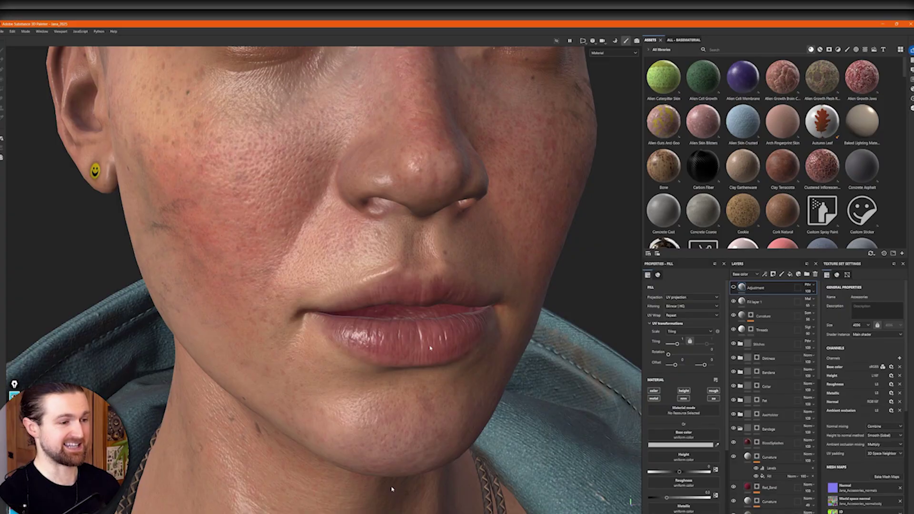
- Examine the textured character's face up close, checking the skin detail around the lips, nose, cheeks and ear
{"action": "left_click_drag", "start_coordinate": [430, 348], "coordinate": [183, 345], "text": "alt"}
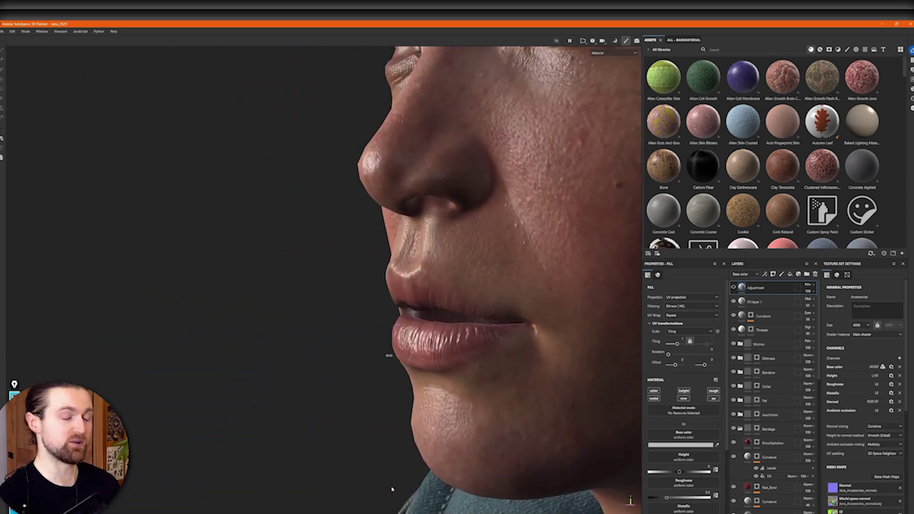
{"action": "left_click_drag", "start_coordinate": [481, 365], "coordinate": [413, 367], "text": "alt"}
{"action": "right_click_drag", "start_coordinate": [414, 366], "coordinate": [400, 370], "text": "shift"}
{"action": "left_click_drag", "start_coordinate": [400, 370], "coordinate": [367, 322], "text": "alt"}
{"action": "right_click_drag", "start_coordinate": [367, 322], "coordinate": [449, 337], "text": "alt"}
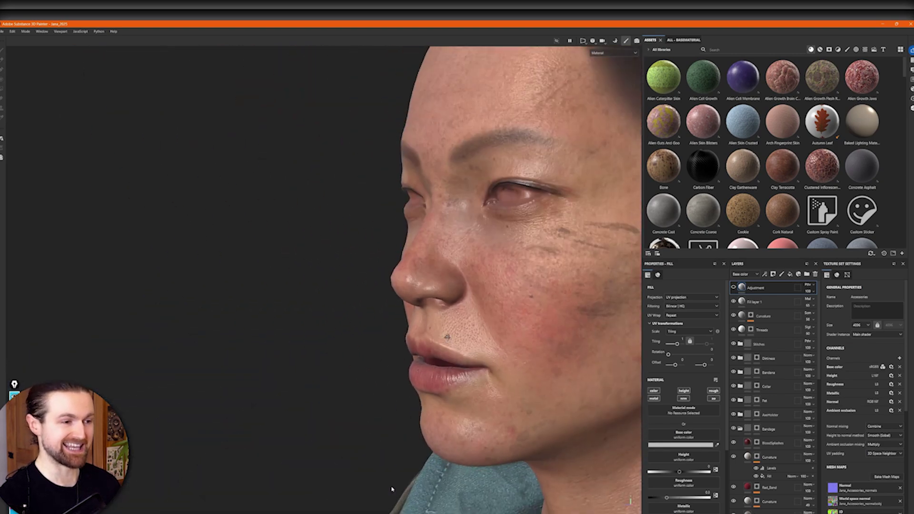
{"action": "middle_click_drag", "start_coordinate": [449, 336], "coordinate": [445, 281], "text": "alt"}
{"action": "left_click_drag", "start_coordinate": [445, 282], "coordinate": [478, 292], "text": "alt"}
{"action": "right_click_drag", "start_coordinate": [478, 291], "coordinate": [458, 308], "text": "alt"}
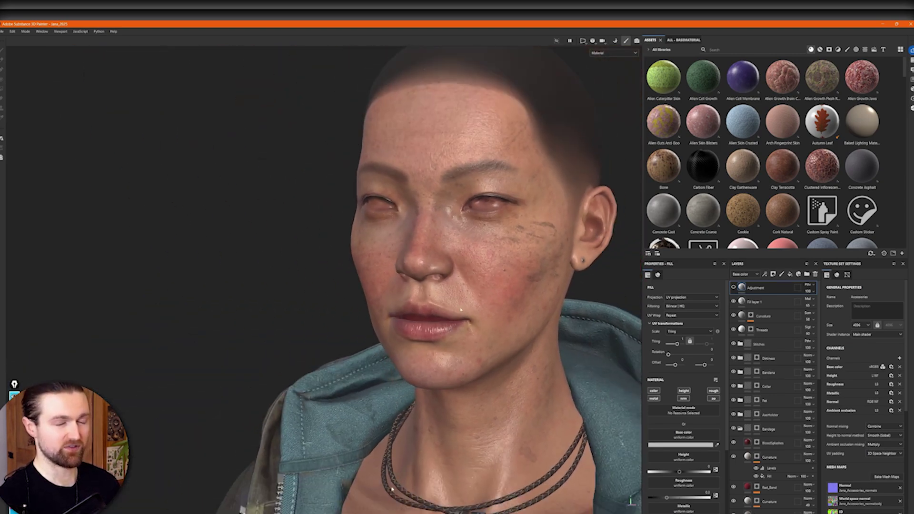
{"action": "middle_click_drag", "start_coordinate": [458, 308], "coordinate": [418, 268], "text": "alt"}
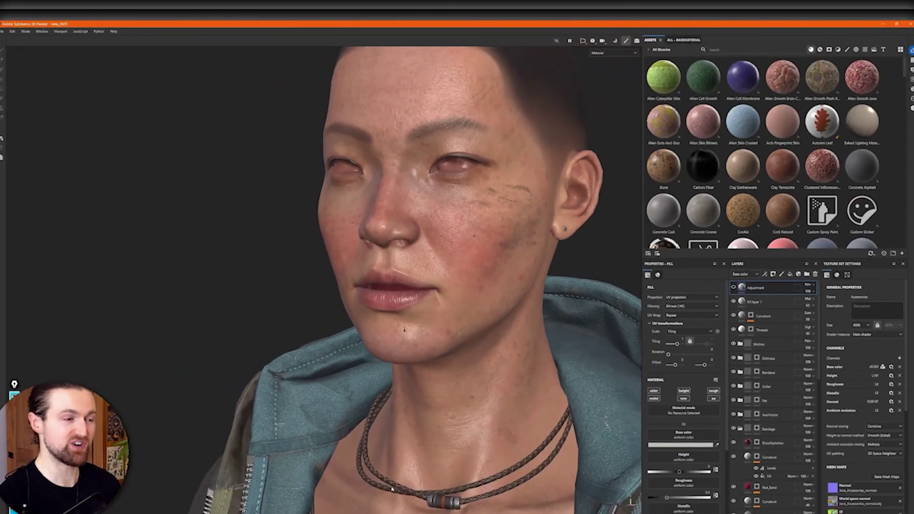
{"action": "middle_click_drag", "start_coordinate": [539, 206], "coordinate": [485, 225], "text": "alt"}
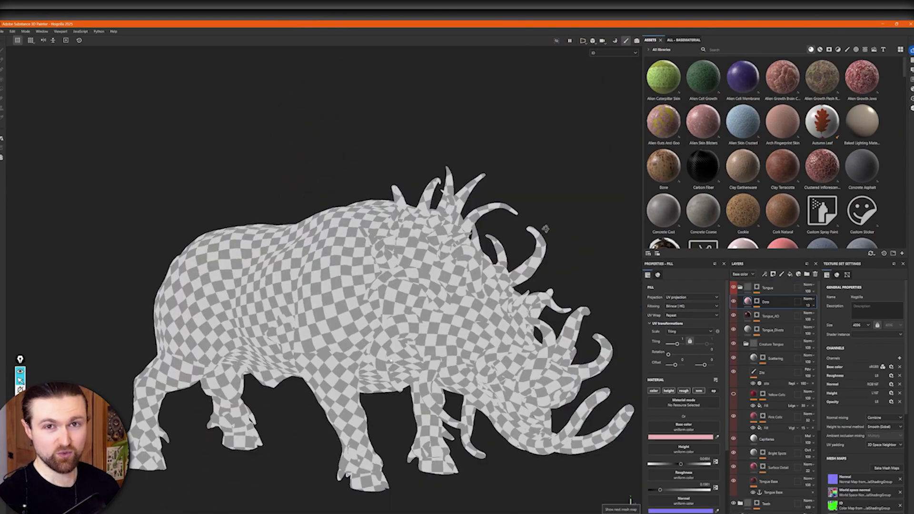
- Display the creature's ambient occlusion and curvature mesh maps, and examine the curvature bake from the front and side
{"action": "key", "text": "b"}
{"action": "right_click_drag", "start_coordinate": [543, 229], "coordinate": [507, 277], "text": "alt"}
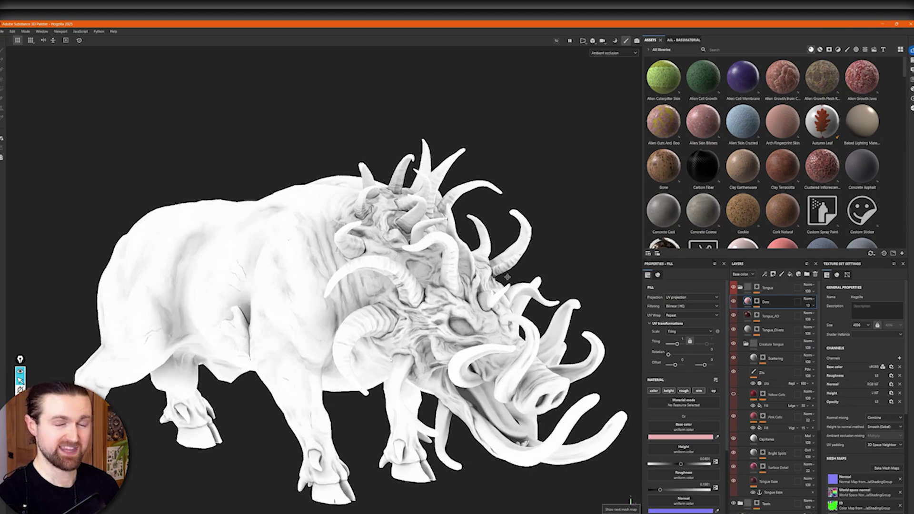
{"action": "key", "text": "b"}
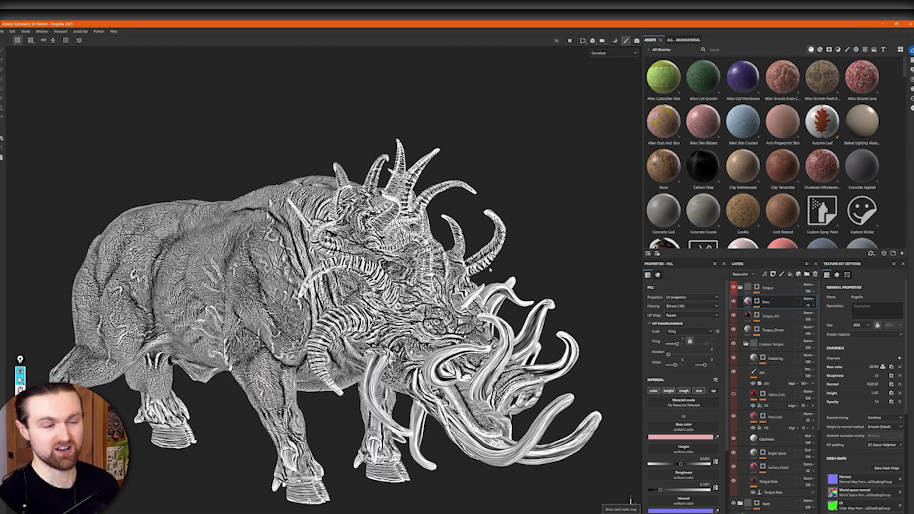
{"action": "left_click_drag", "start_coordinate": [494, 268], "coordinate": [316, 263], "text": "alt"}
{"action": "middle_click_drag", "start_coordinate": [316, 263], "coordinate": [204, 269], "text": "alt"}
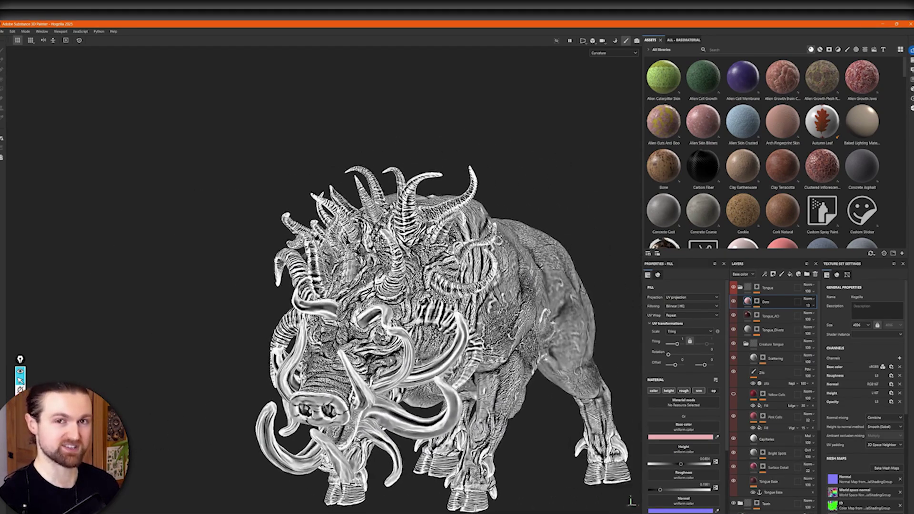
{"action": "left_click_drag", "start_coordinate": [257, 260], "coordinate": [506, 230], "text": "alt"}
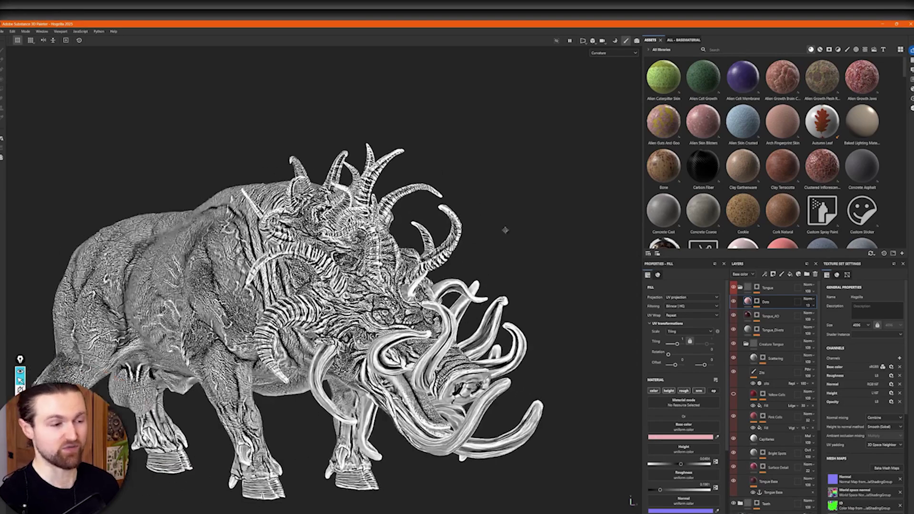
{"action": "middle_click_drag", "start_coordinate": [505, 231], "coordinate": [594, 280], "text": "alt"}
{"action": "right_click_drag", "start_coordinate": [594, 279], "coordinate": [610, 286], "text": "alt"}
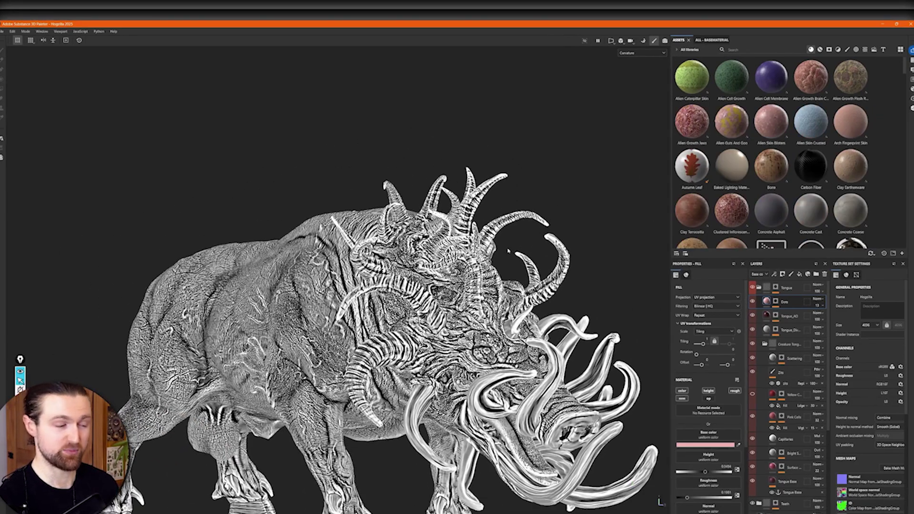
{"action": "left_click_drag", "start_coordinate": [362, 285], "coordinate": [398, 292], "text": "alt"}
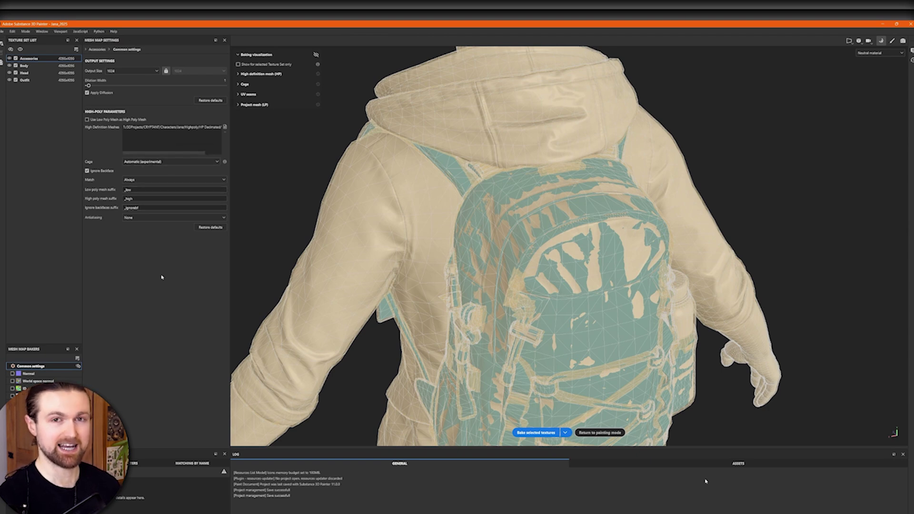
- Set the cage mode to Distance-based for the character's backpack bake and frame the backpack
{"action": "left_click_drag", "start_coordinate": [527, 254], "coordinate": [431, 269], "text": "alt"}
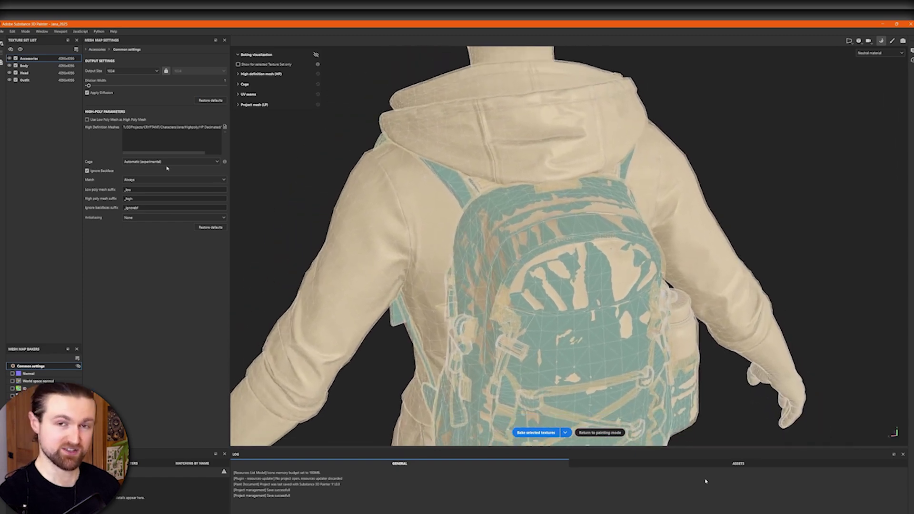
{"action": "left_click", "coordinate": [161, 164]}
{"action": "left_click", "coordinate": [143, 174]}
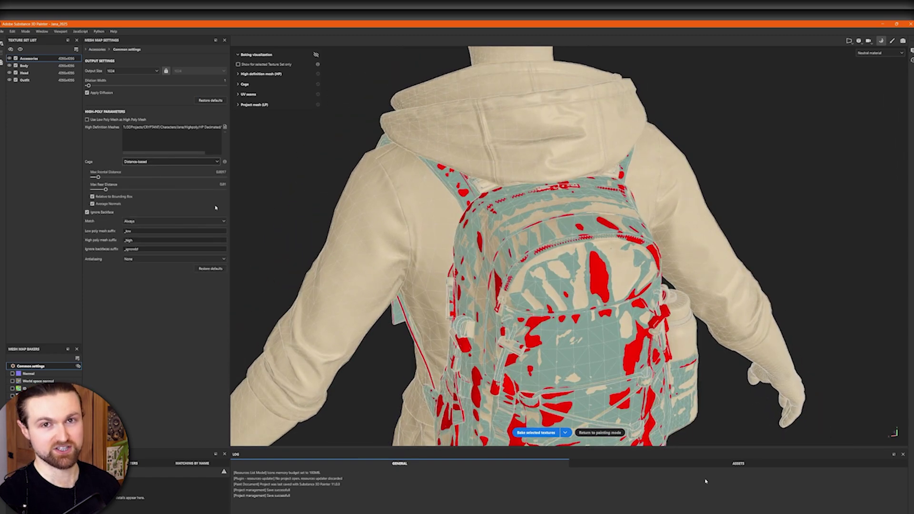
{"action": "middle_click_drag", "start_coordinate": [322, 123], "coordinate": [383, 188], "text": "alt"}
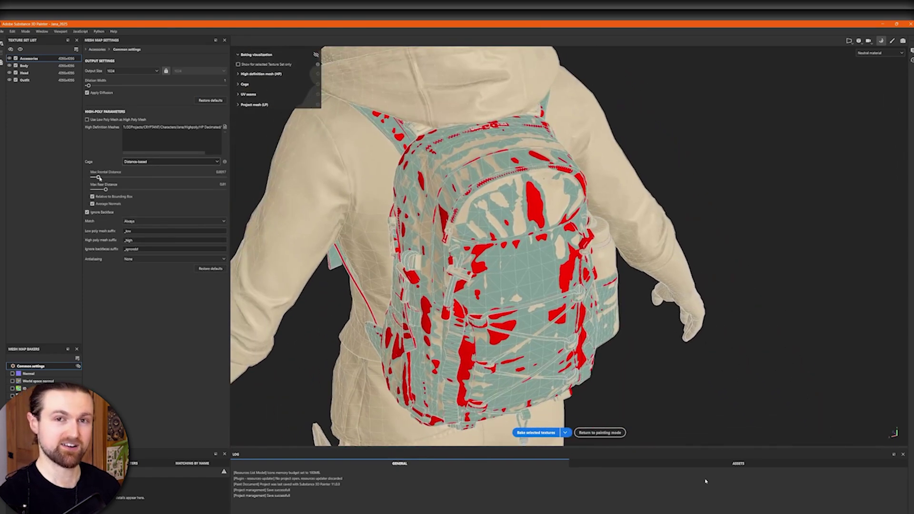